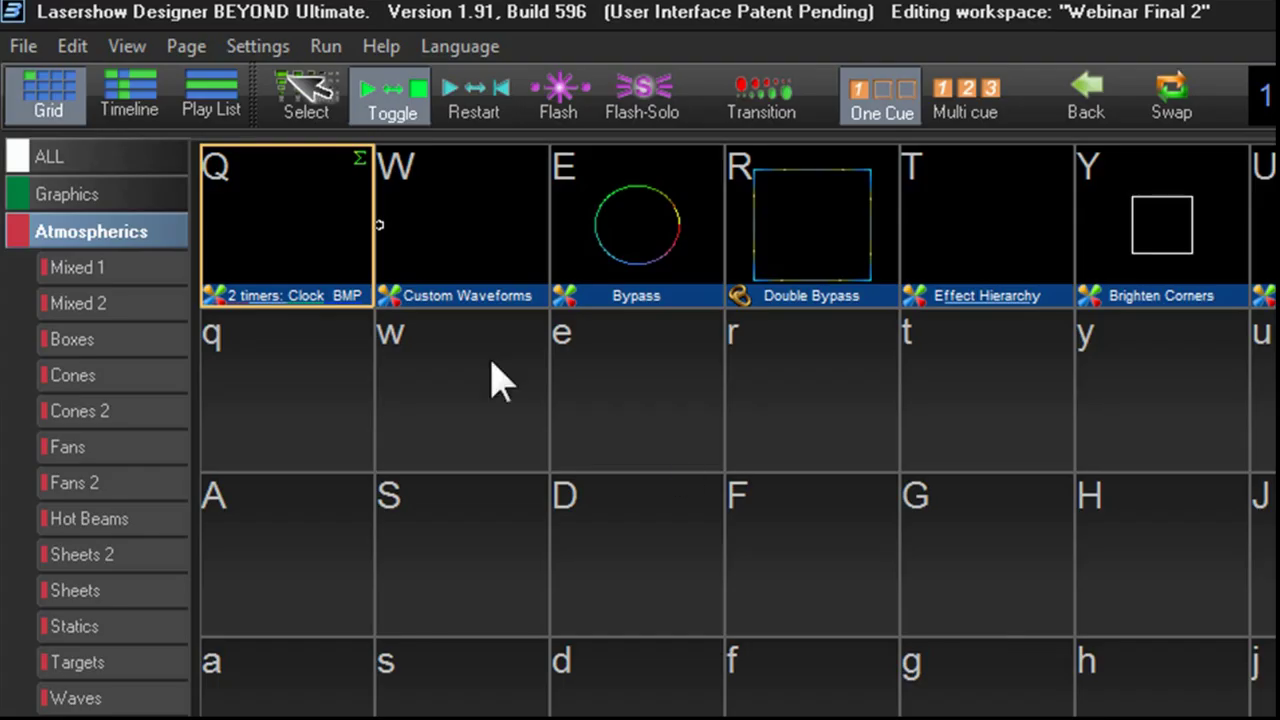
- Open Projector Settings and select #13 Laser Projector FB3 50299
{"action": "left_click", "coordinate": [257, 46]}
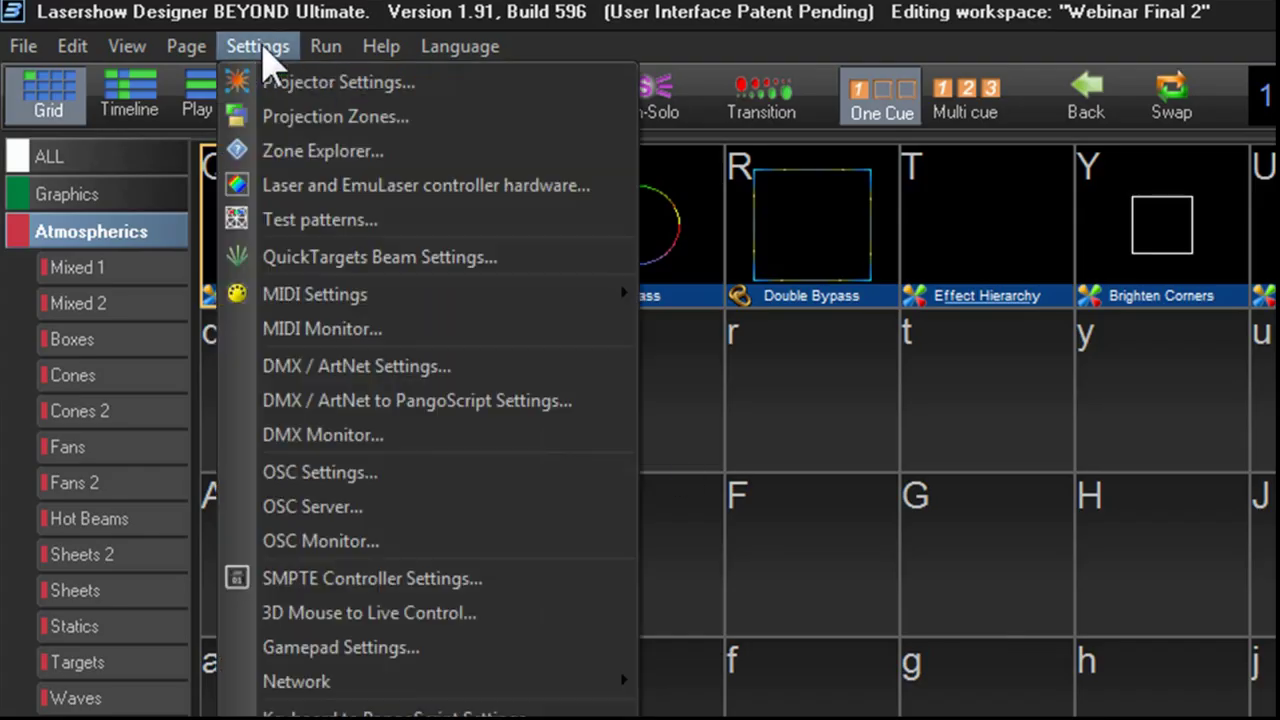
{"action": "left_click", "coordinate": [320, 80]}
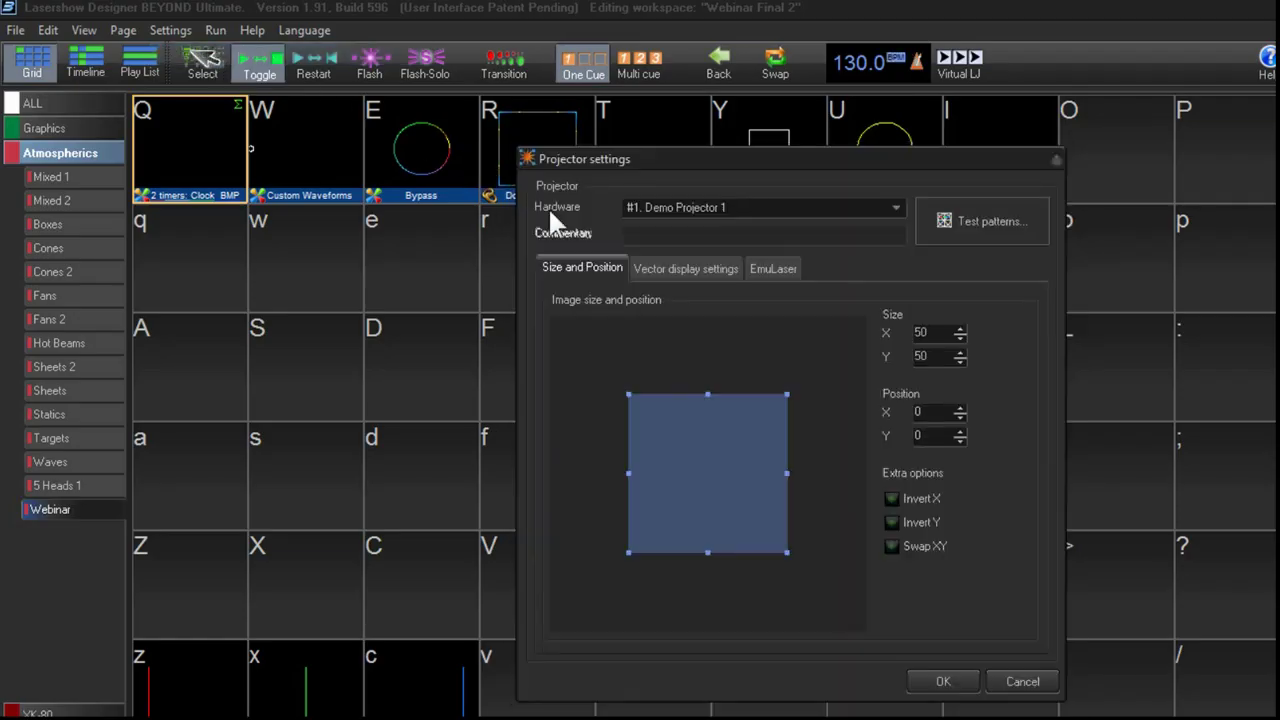
{"action": "left_click", "coordinate": [896, 206]}
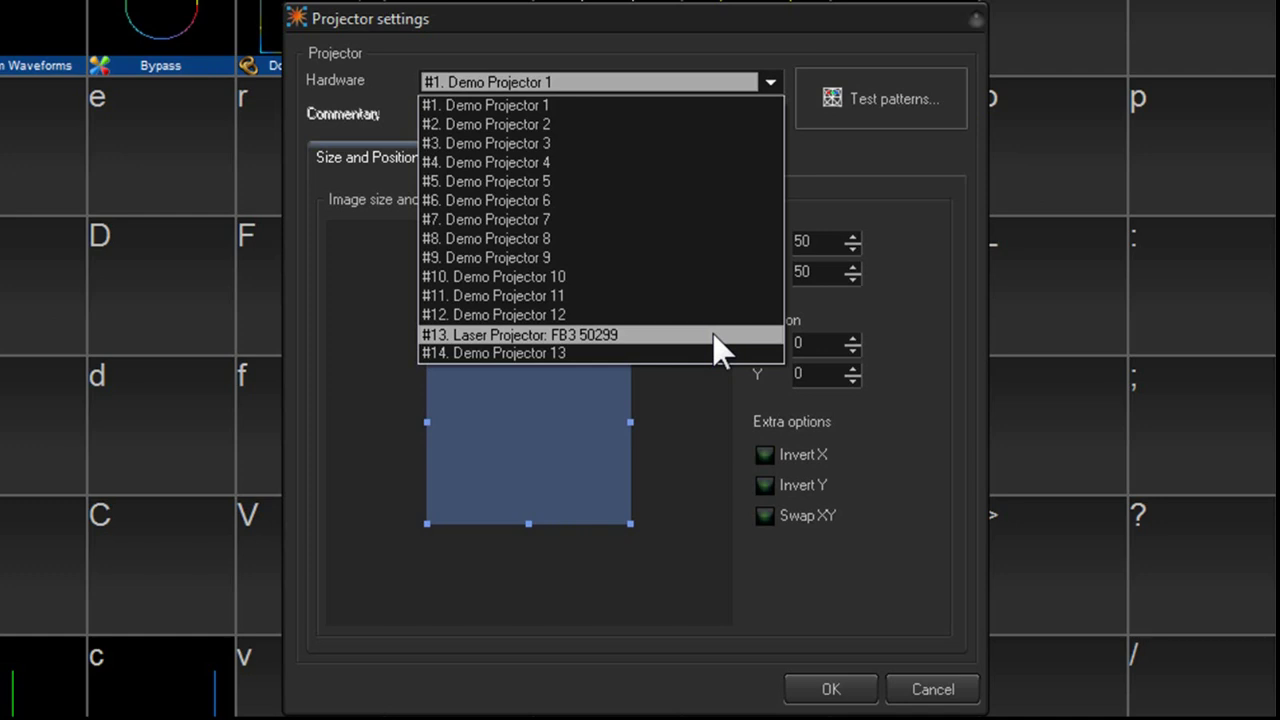
{"action": "left_click", "coordinate": [714, 335]}
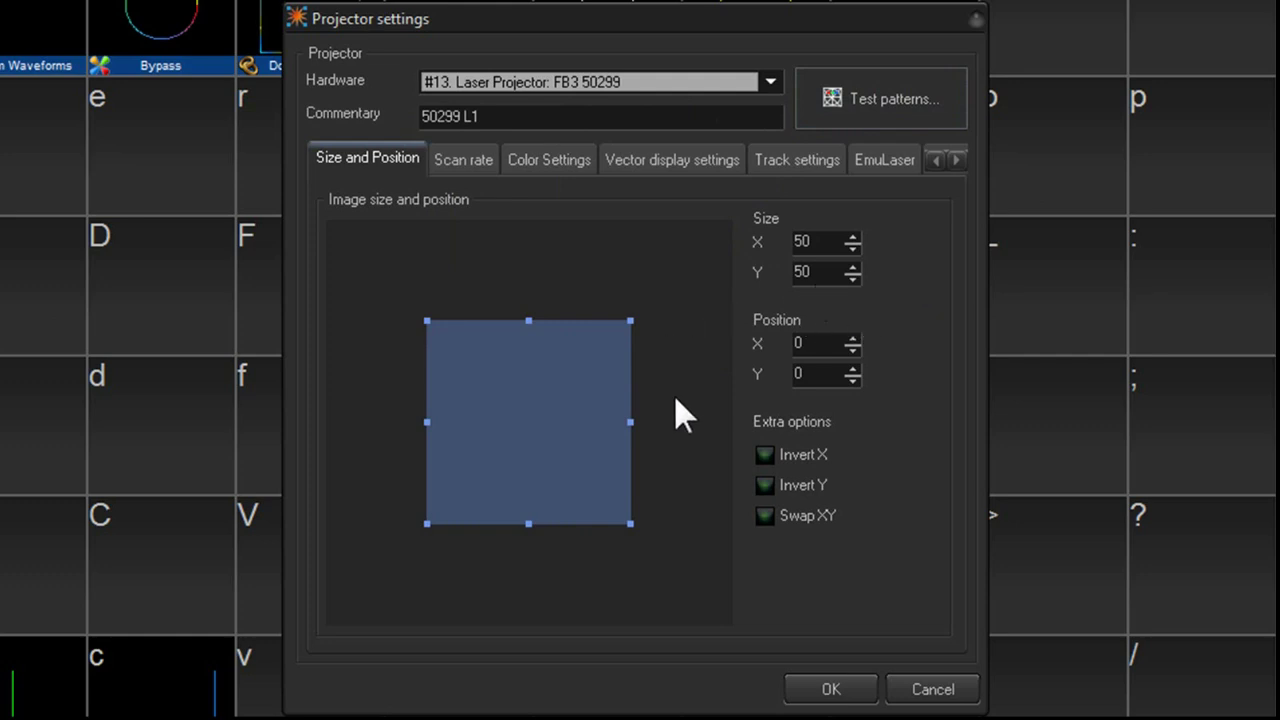
- Make the projector image 30 by 30 and drag it up to position Y 67
{"action": "double_click", "coordinate": [821, 241]}
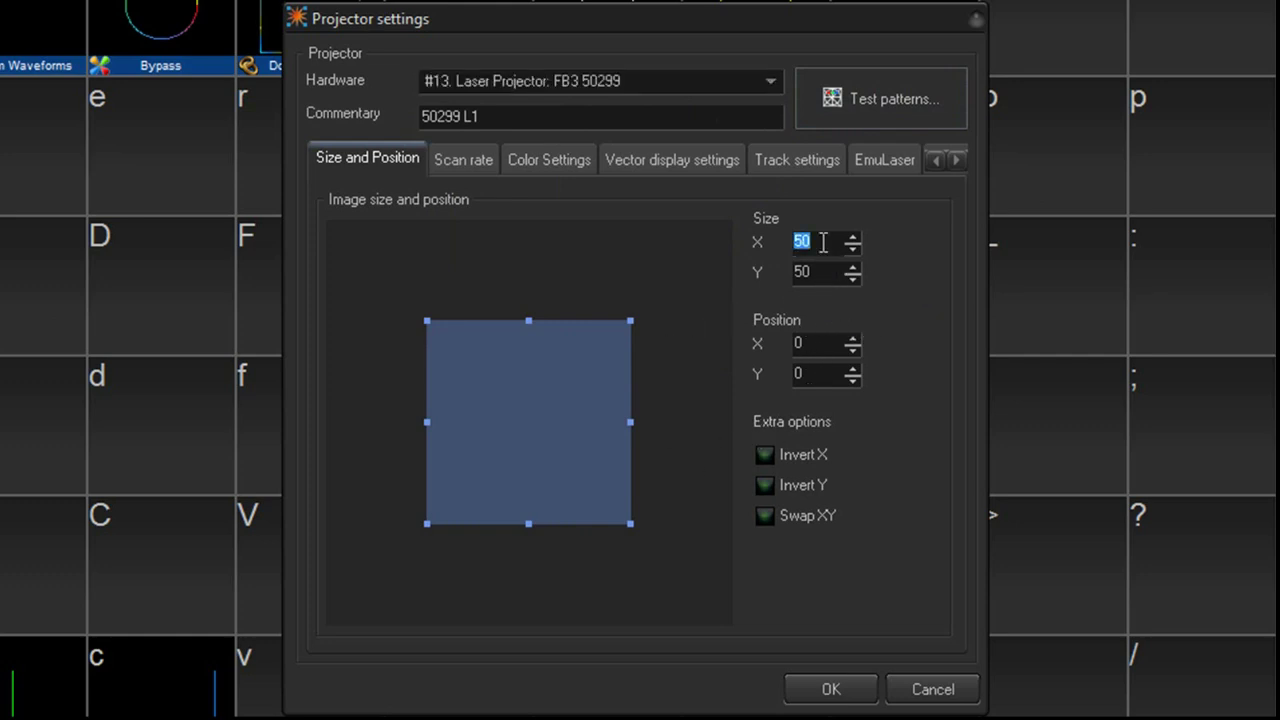
{"action": "type", "text": "30"}
{"action": "double_click", "coordinate": [824, 267]}
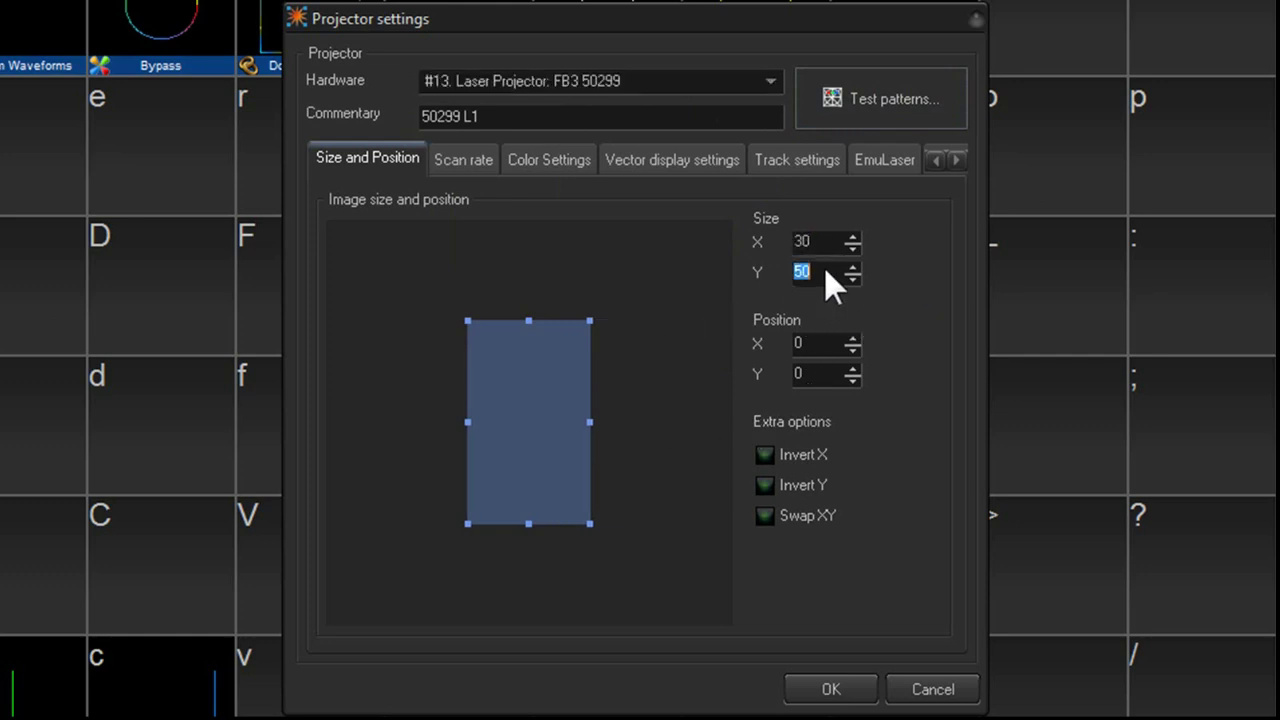
{"action": "type", "text": "30"}
{"action": "double_click", "coordinate": [824, 248]}
{"action": "left_click_drag", "start_coordinate": [525, 425], "coordinate": [525, 305]}
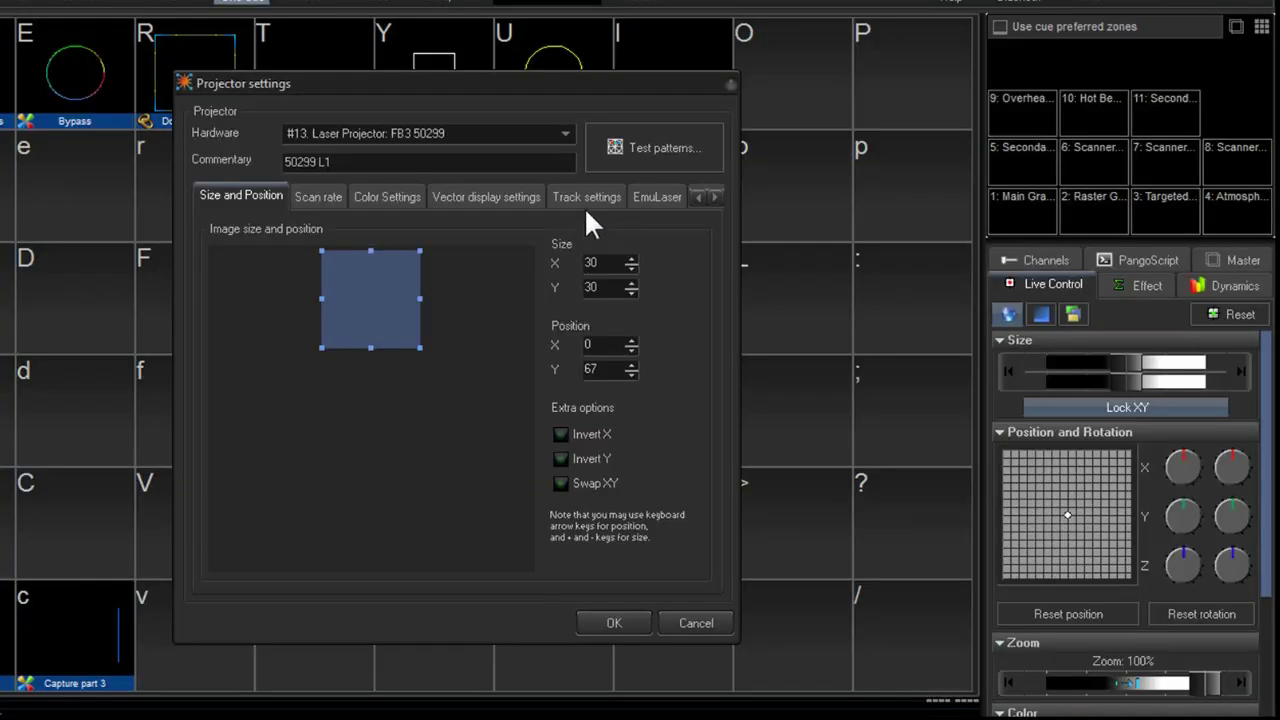
{"action": "left_click", "coordinate": [880, 98]}
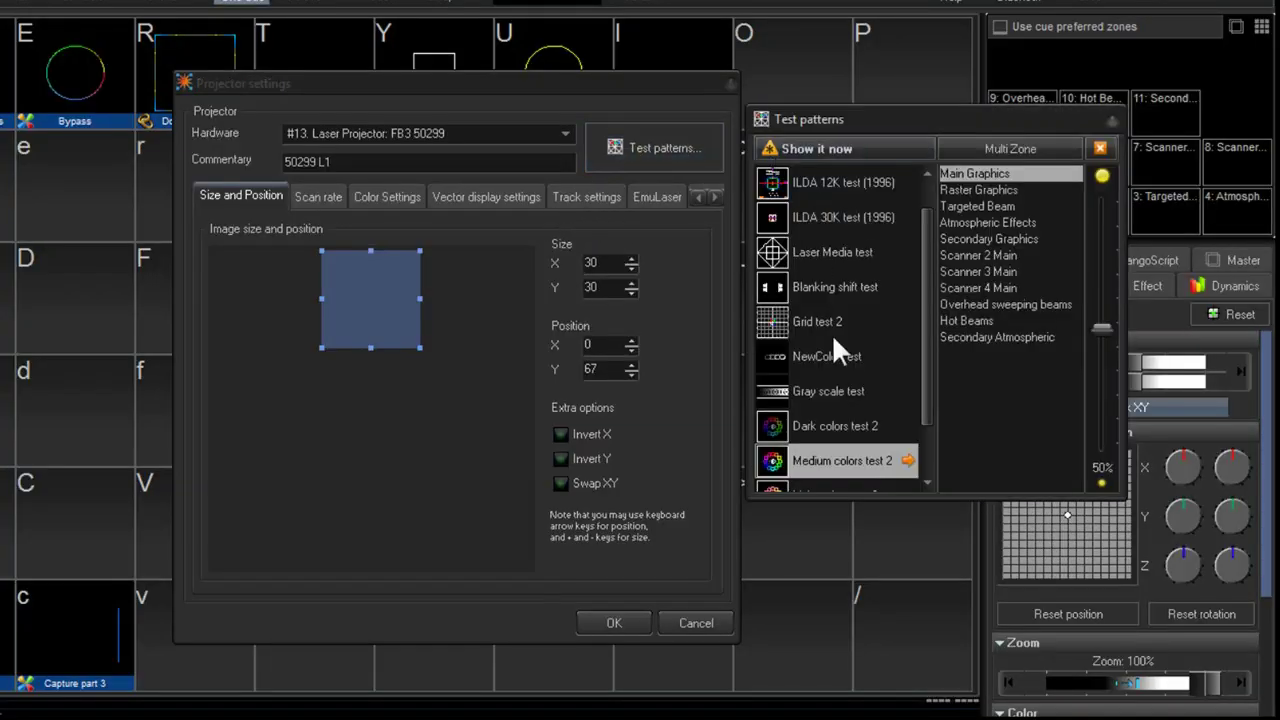
- Review the projector's Color Settings and Scan rate tabs, then return to Size and Position
{"action": "left_click", "coordinate": [367, 192]}
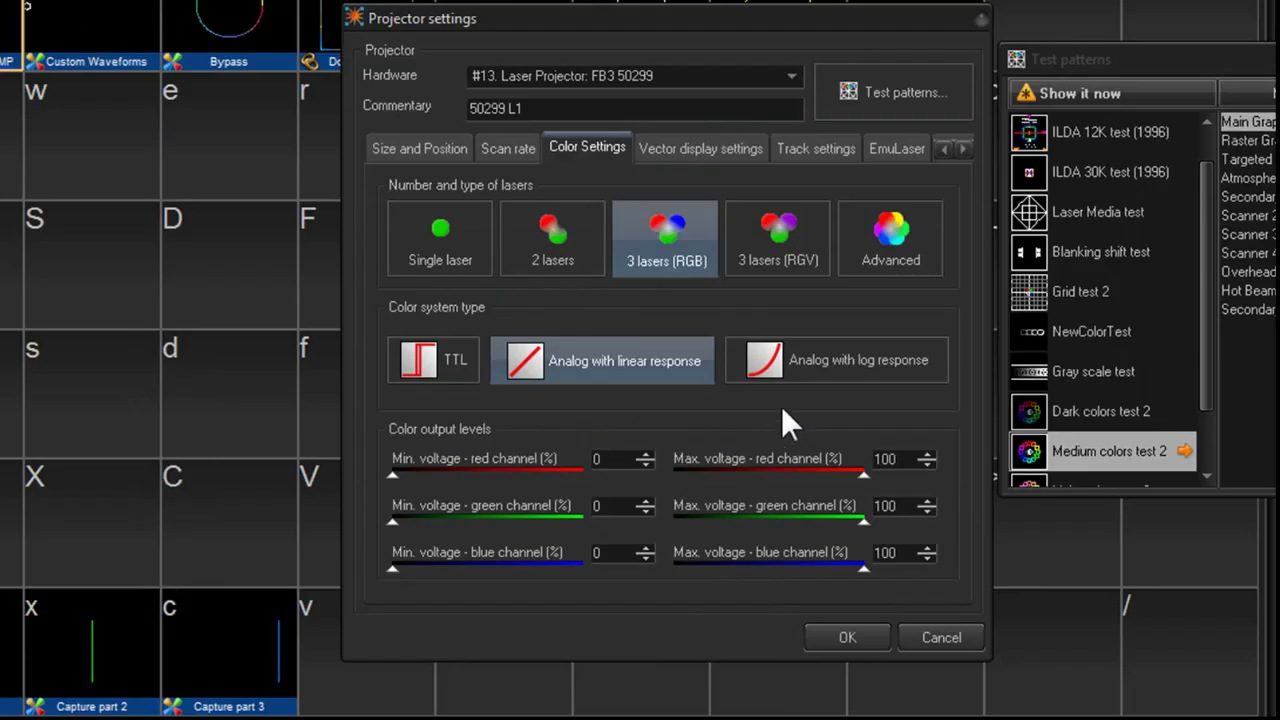
{"action": "left_click", "coordinate": [505, 145]}
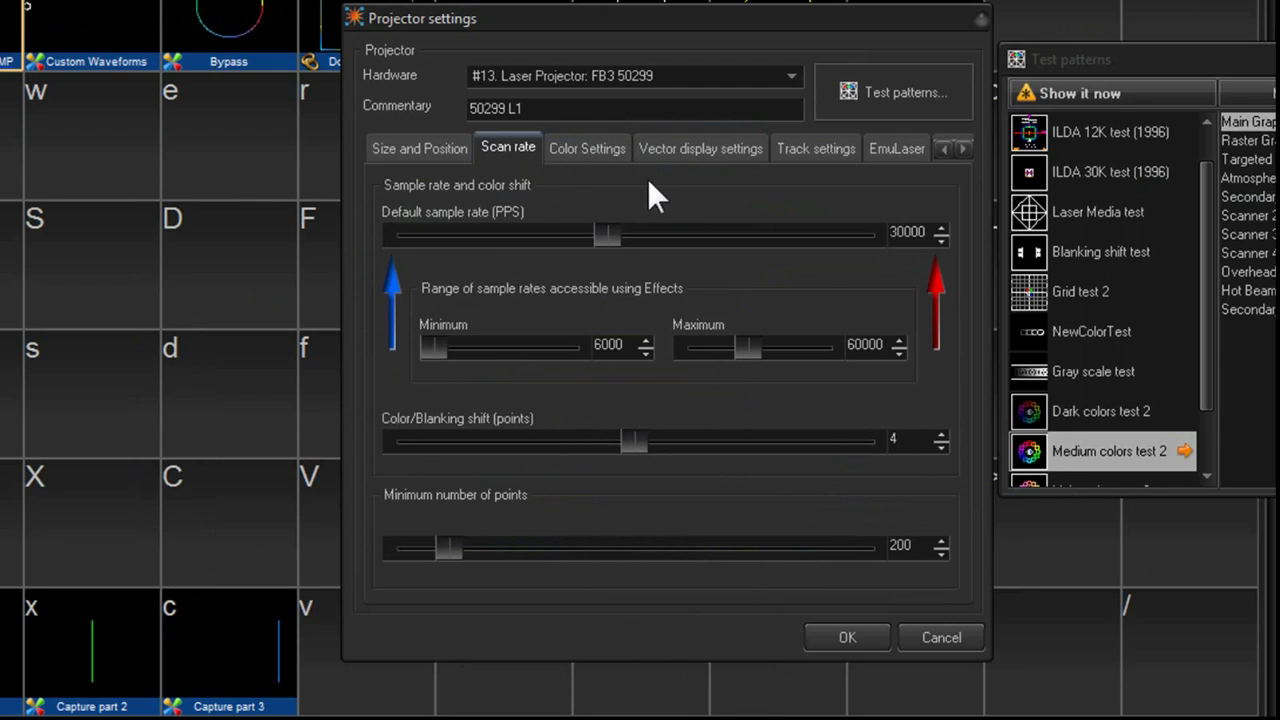
{"action": "left_click", "coordinate": [409, 150]}
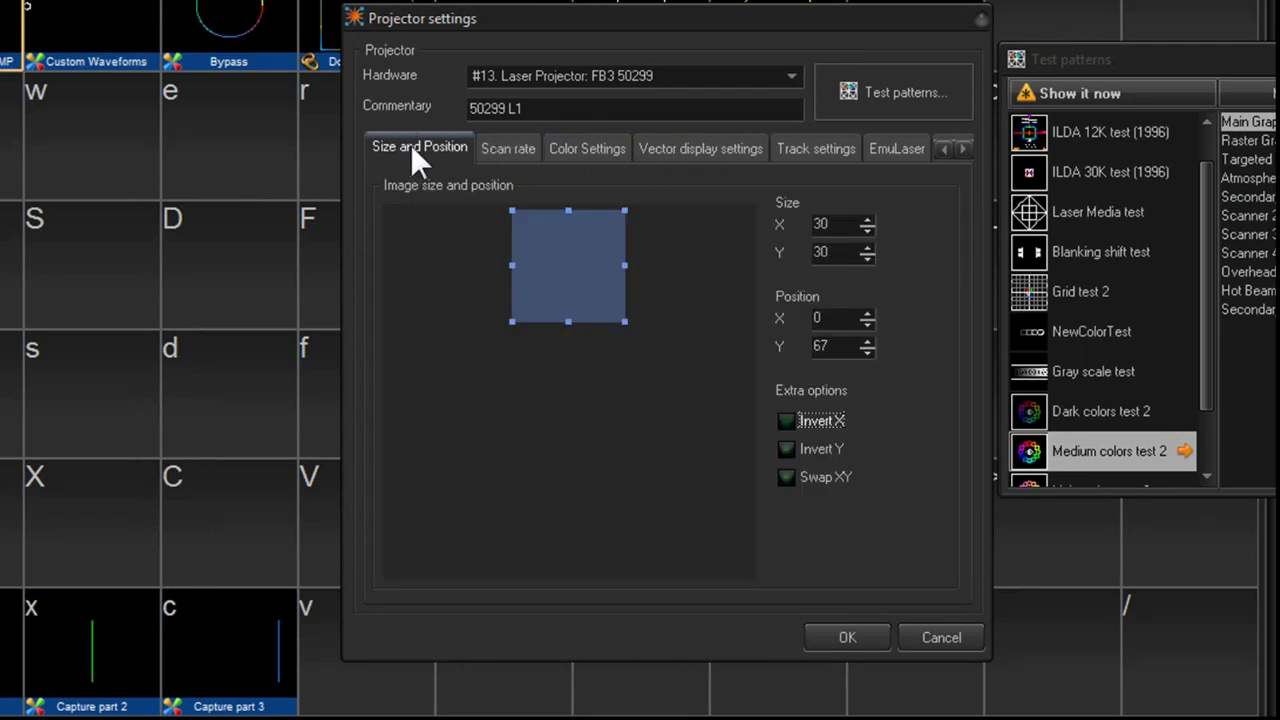
- Set the image position to 0, 0 and its size to 100 by 100
{"action": "left_click", "coordinate": [826, 344]}
{"action": "type", "text": "0"}
{"action": "left_click", "coordinate": [841, 320]}
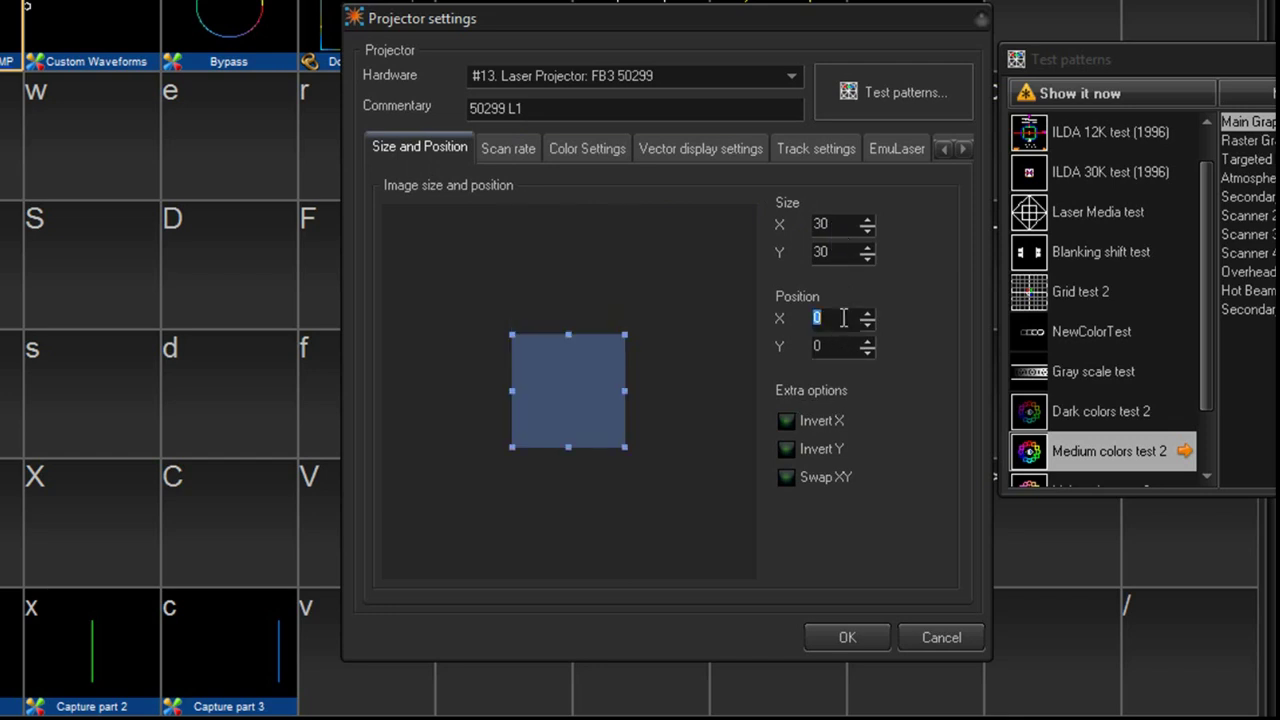
{"action": "left_click", "coordinate": [839, 252]}
{"action": "type", "text": "100"}
{"action": "left_click", "coordinate": [831, 222]}
{"action": "type", "text": "100"}
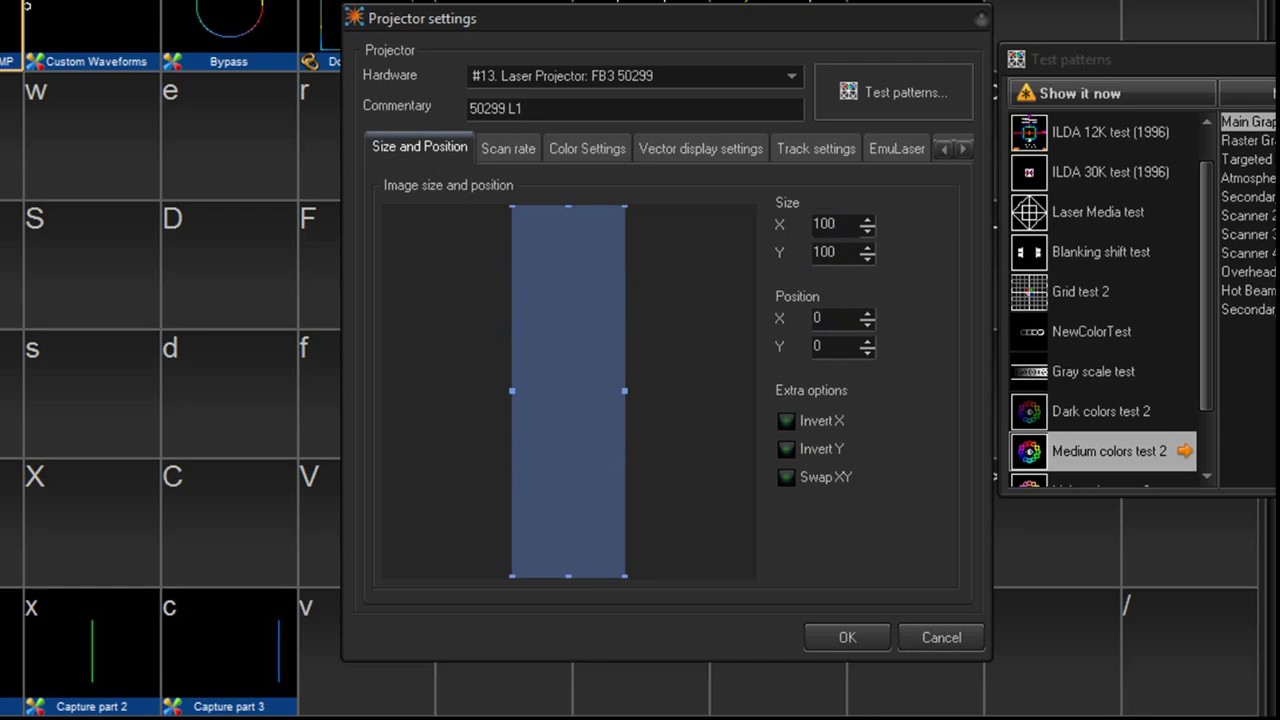
{"action": "left_click", "coordinate": [838, 255]}
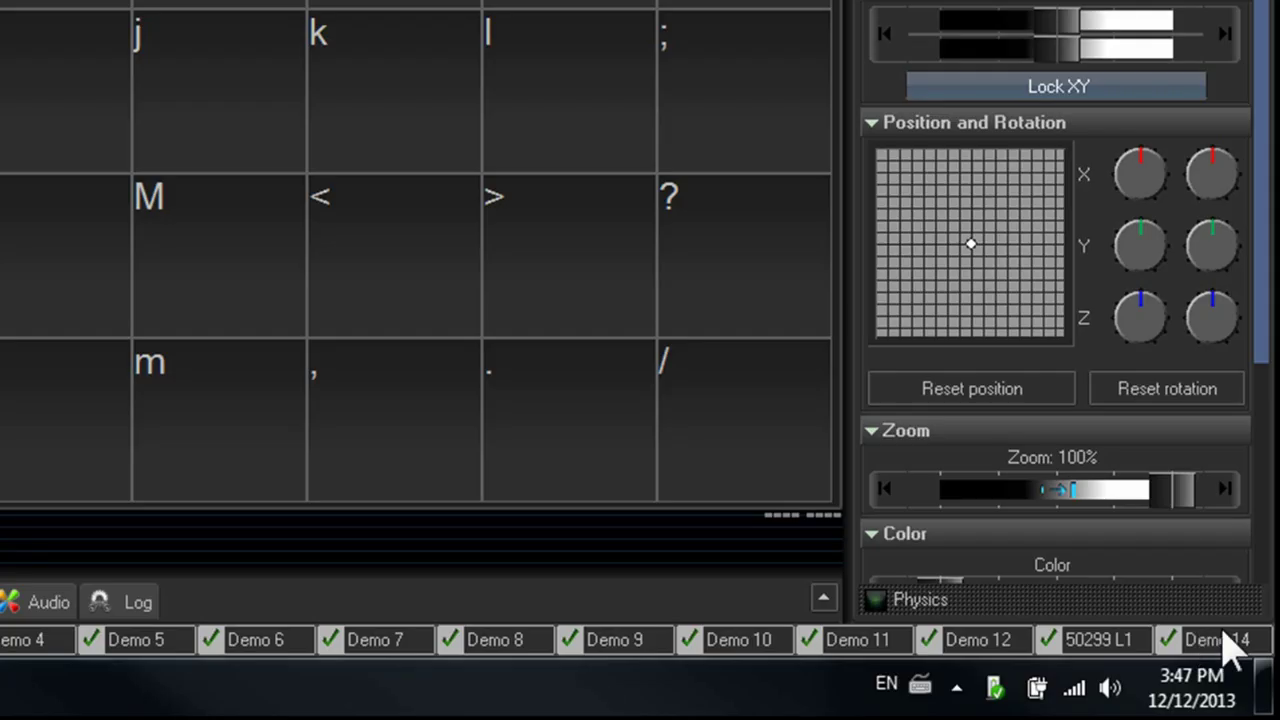
- Open the context menu of the 50299 L1 projector in the bottom projector bar
{"action": "right_click", "coordinate": [1106, 641]}
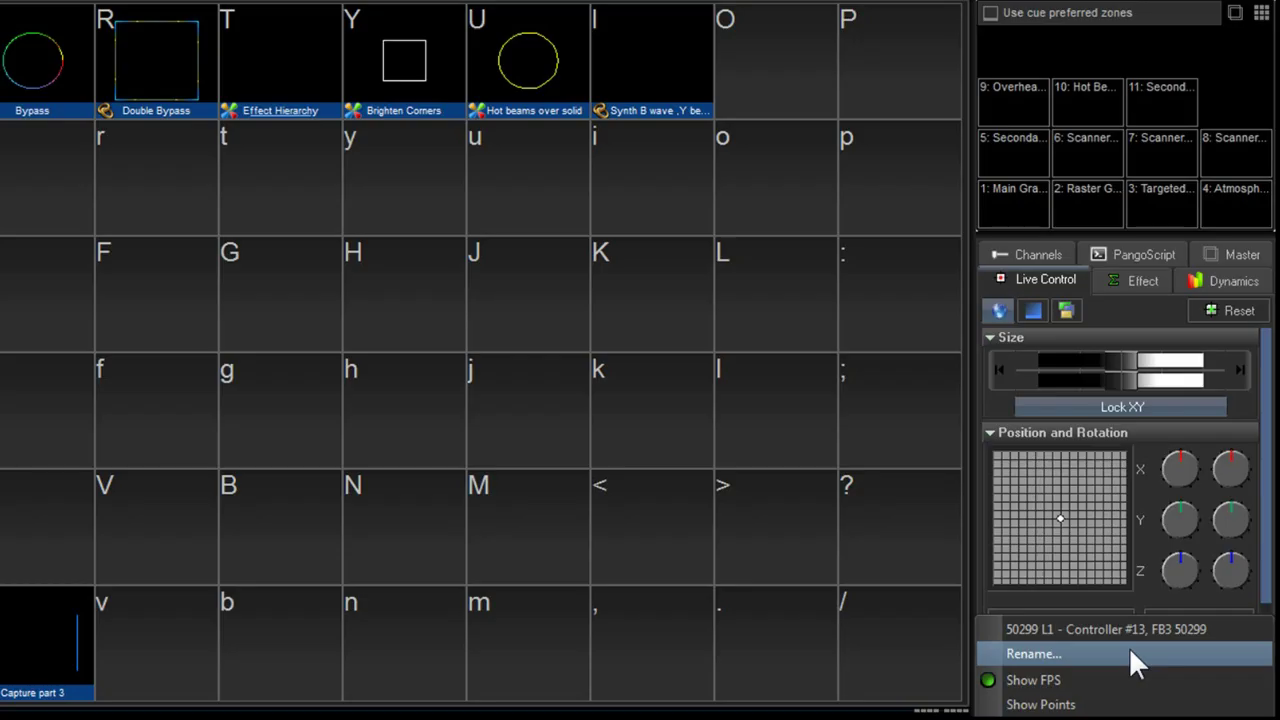
- Rename the 50299 L1 projector to 'Left 1'
{"action": "left_click", "coordinate": [1085, 437]}
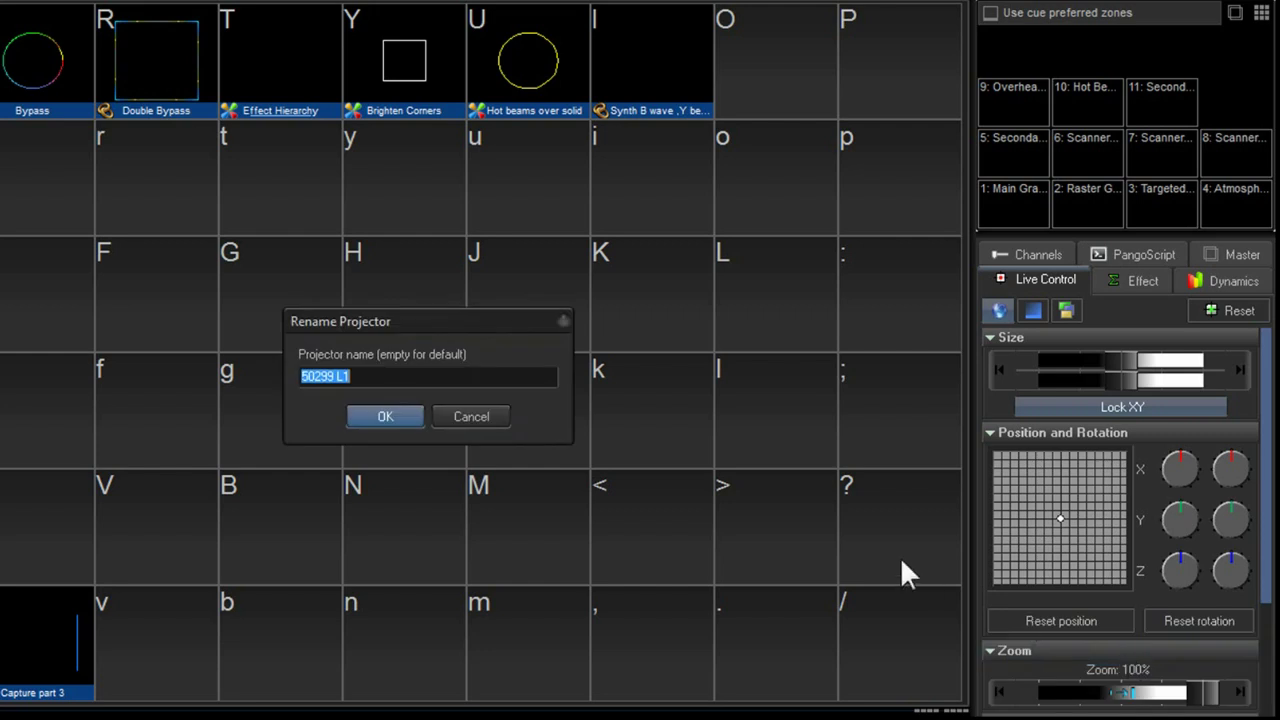
{"action": "type", "text": "Left 1"}
{"action": "left_click", "coordinate": [389, 416]}
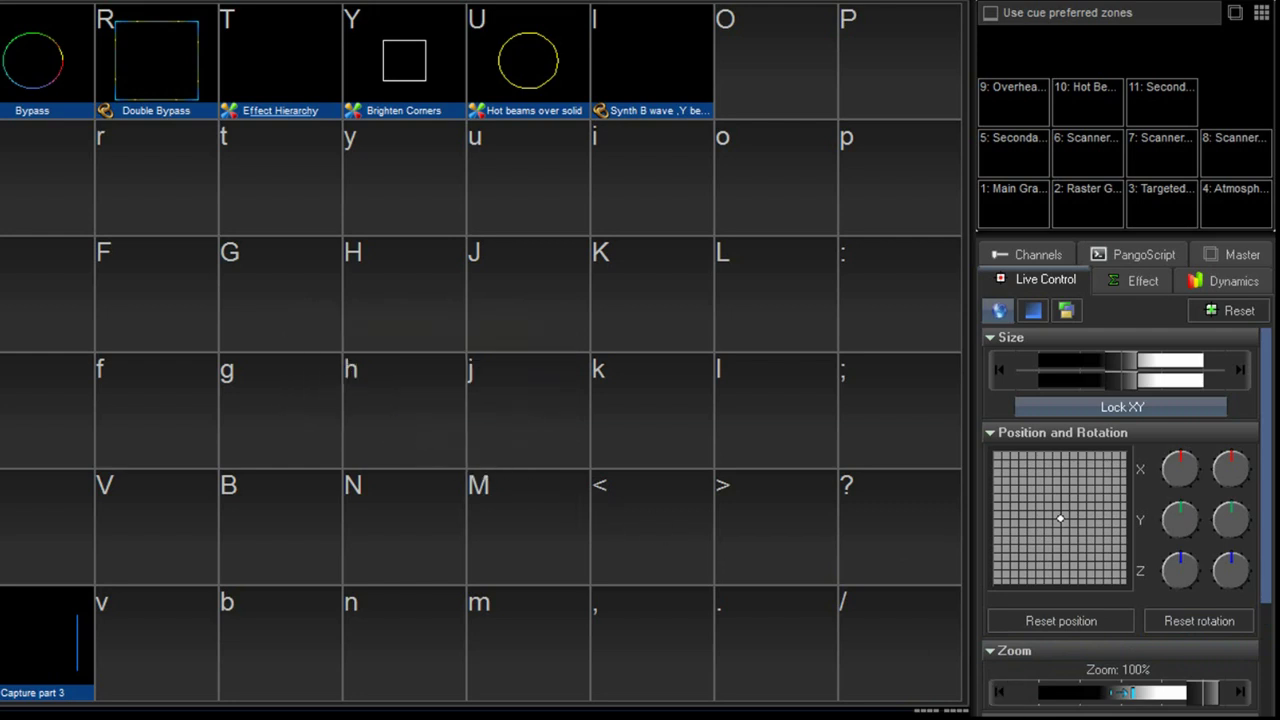
- Rename the controller #14 projector to 'Right 1'
{"action": "right_click", "coordinate": [1248, 676]}
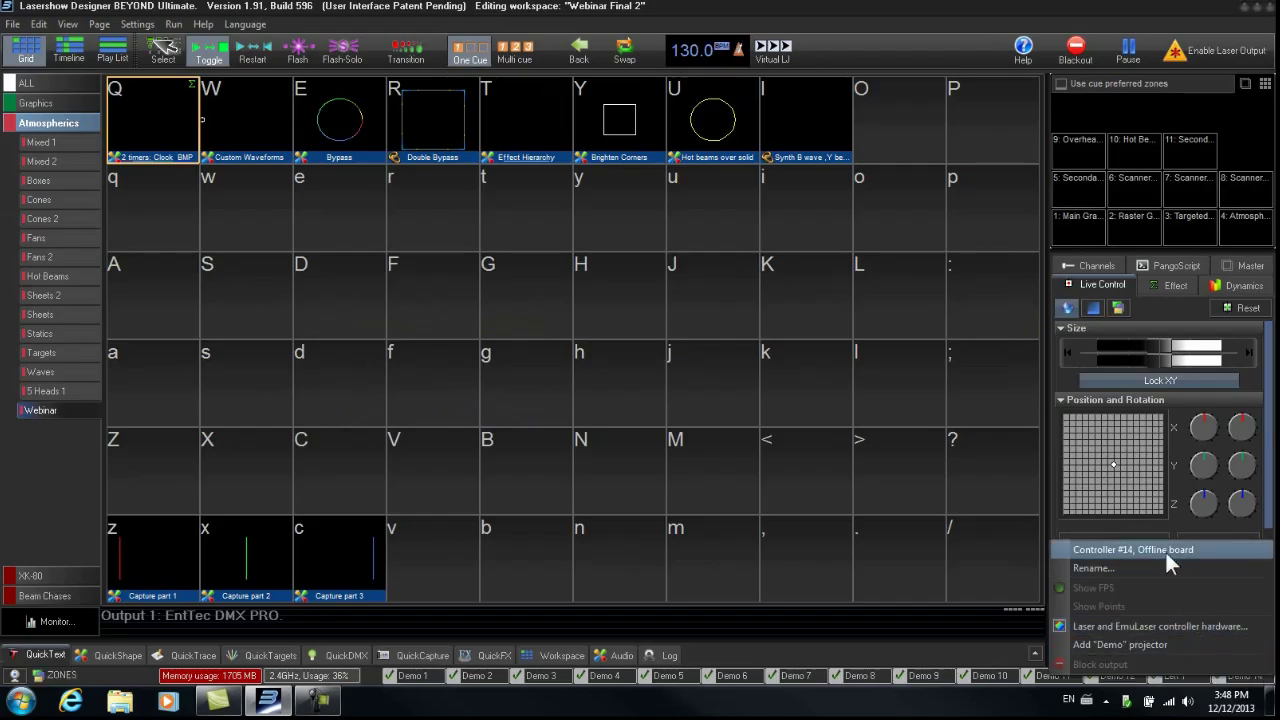
{"action": "left_click", "coordinate": [1163, 566]}
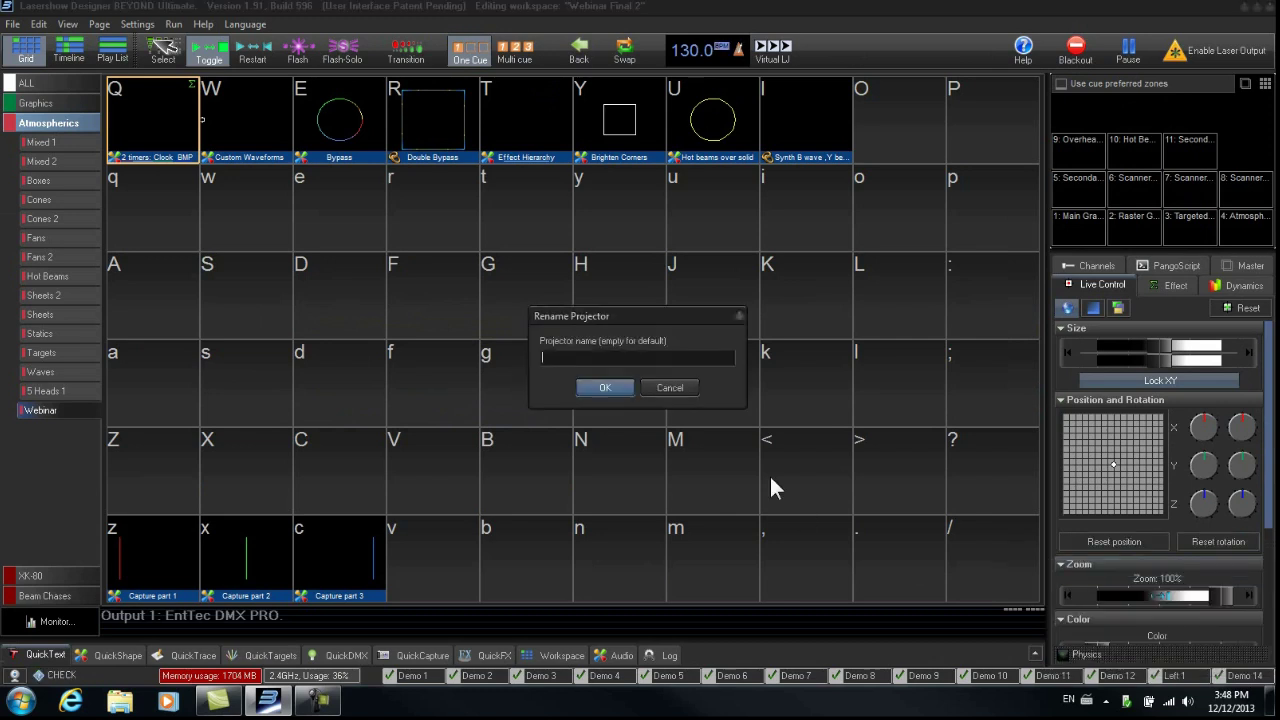
{"action": "type", "text": "Right 1"}
{"action": "left_click", "coordinate": [620, 388]}
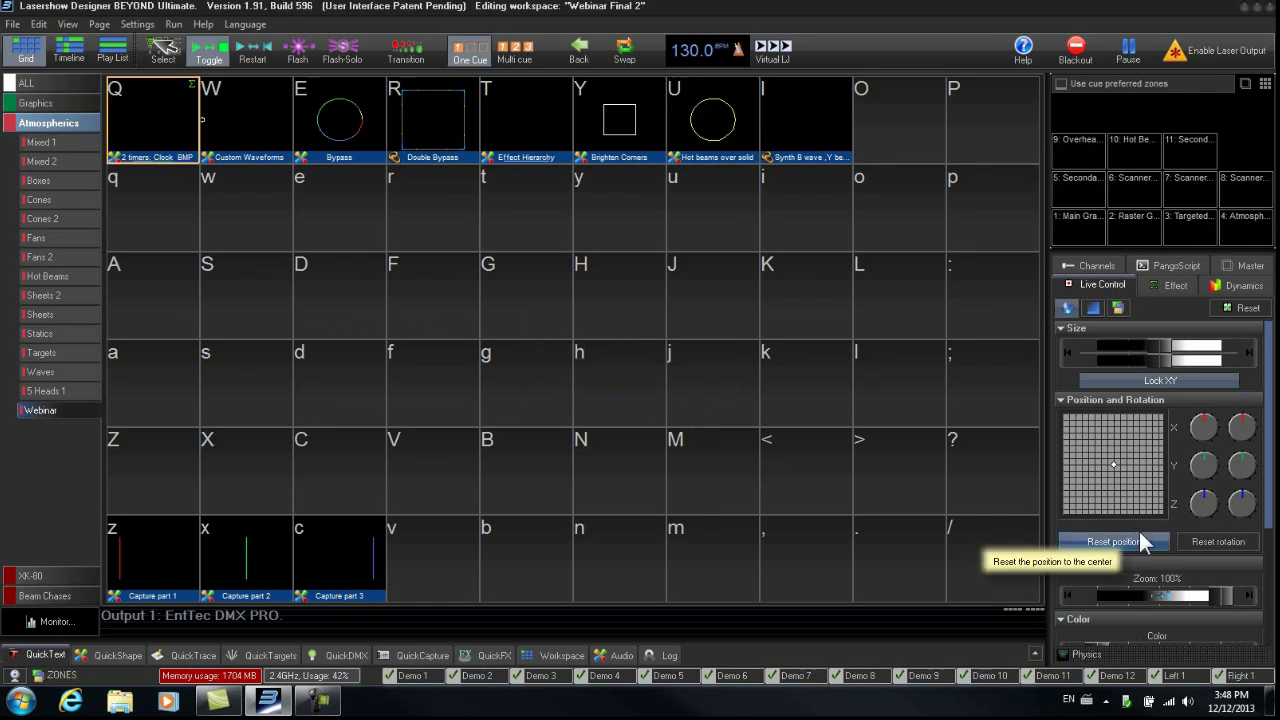
{"action": "left_click", "coordinate": [139, 25]}
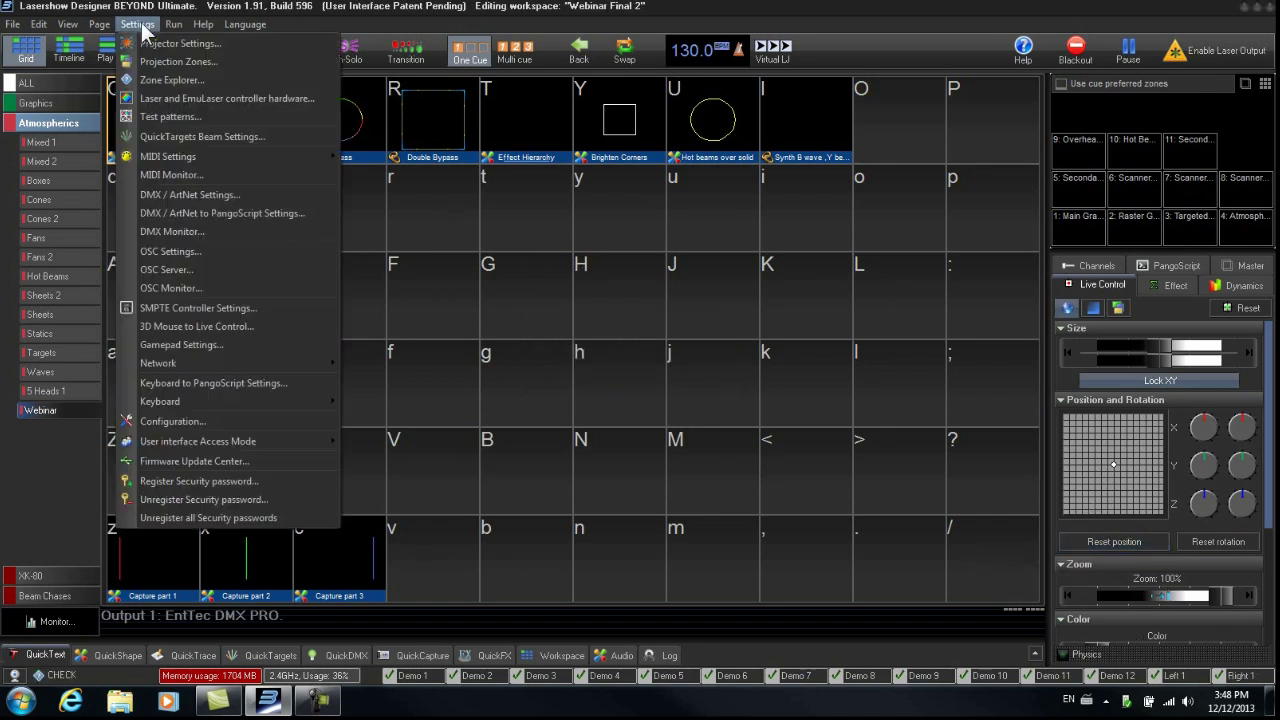
- In Projection zones, add 'Left 1' to Main Graphics and make it the primary name
{"action": "left_click", "coordinate": [215, 58]}
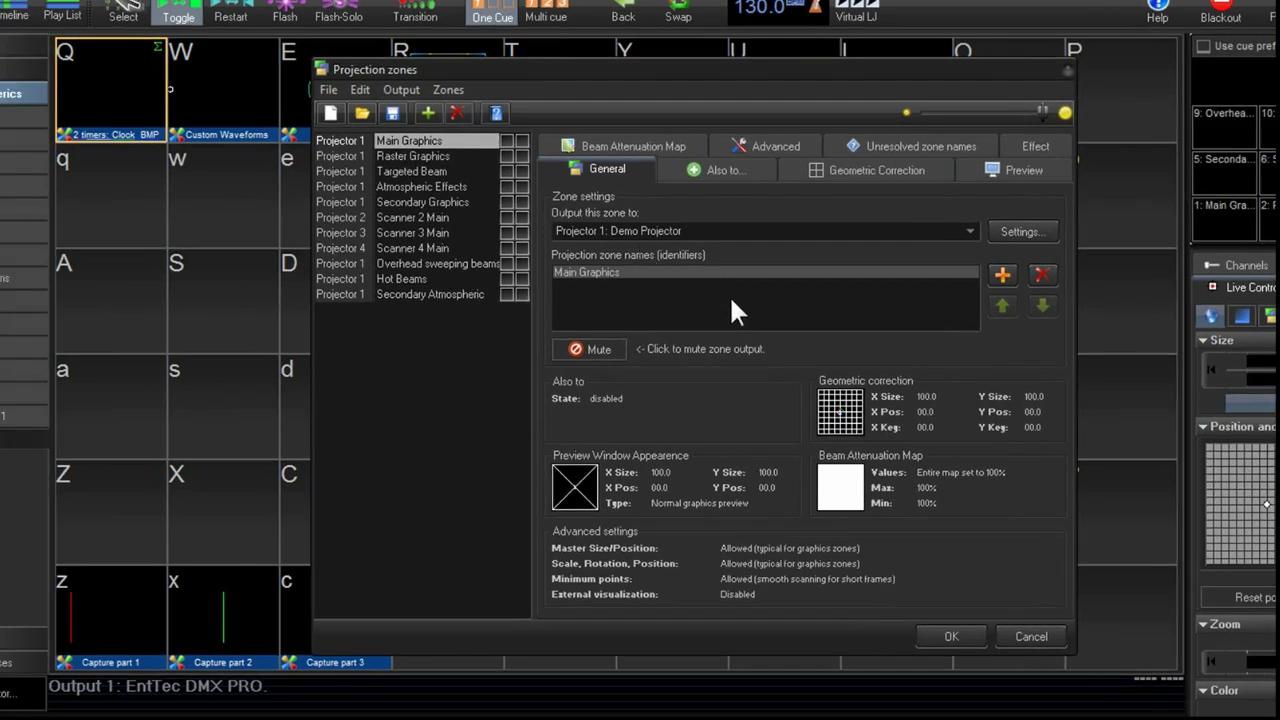
{"action": "left_click", "coordinate": [1002, 275]}
{"action": "type", "text": "Left"}
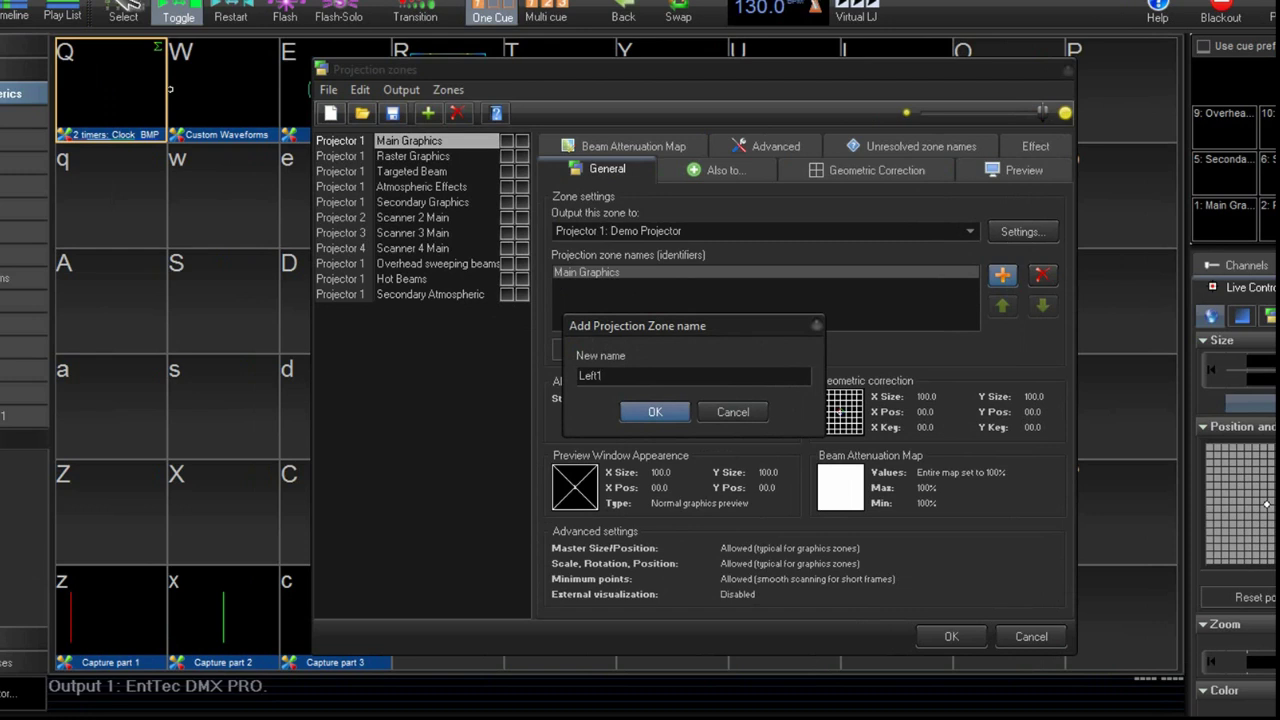
{"action": "type", "text": " 1"}
{"action": "left_click", "coordinate": [670, 409]}
{"action": "left_click", "coordinate": [1001, 275]}
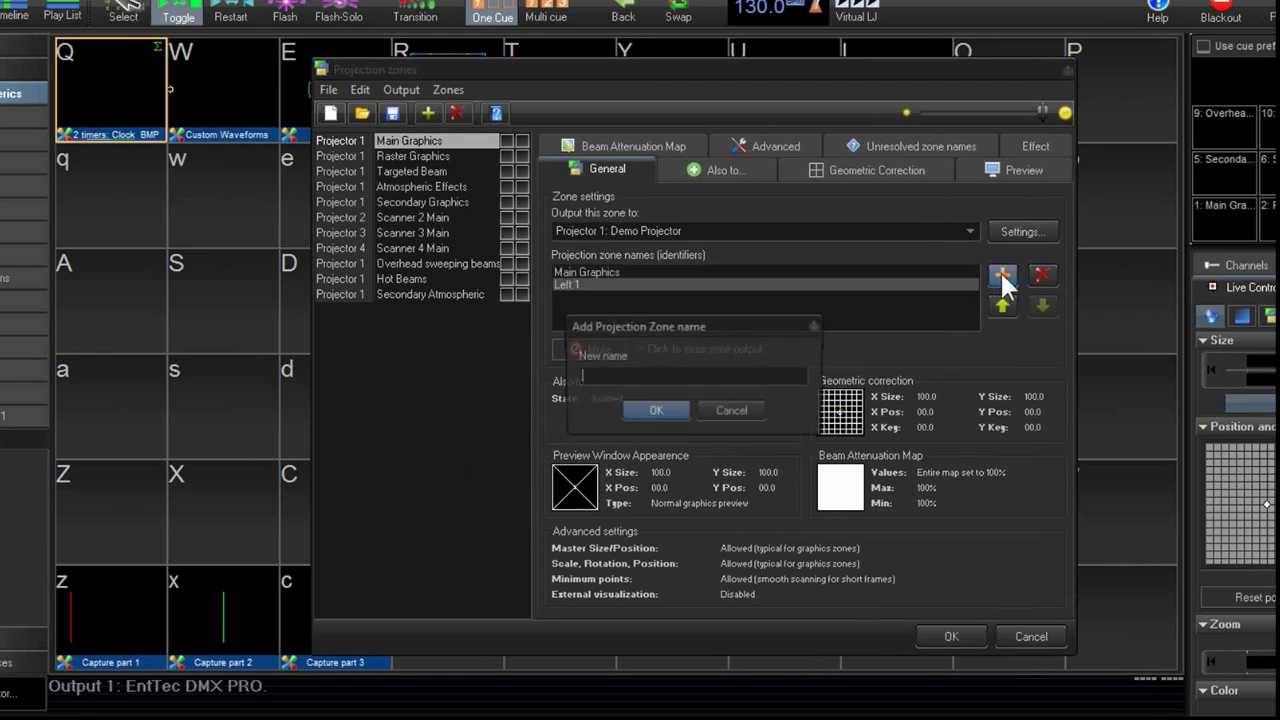
{"action": "left_click", "coordinate": [732, 411]}
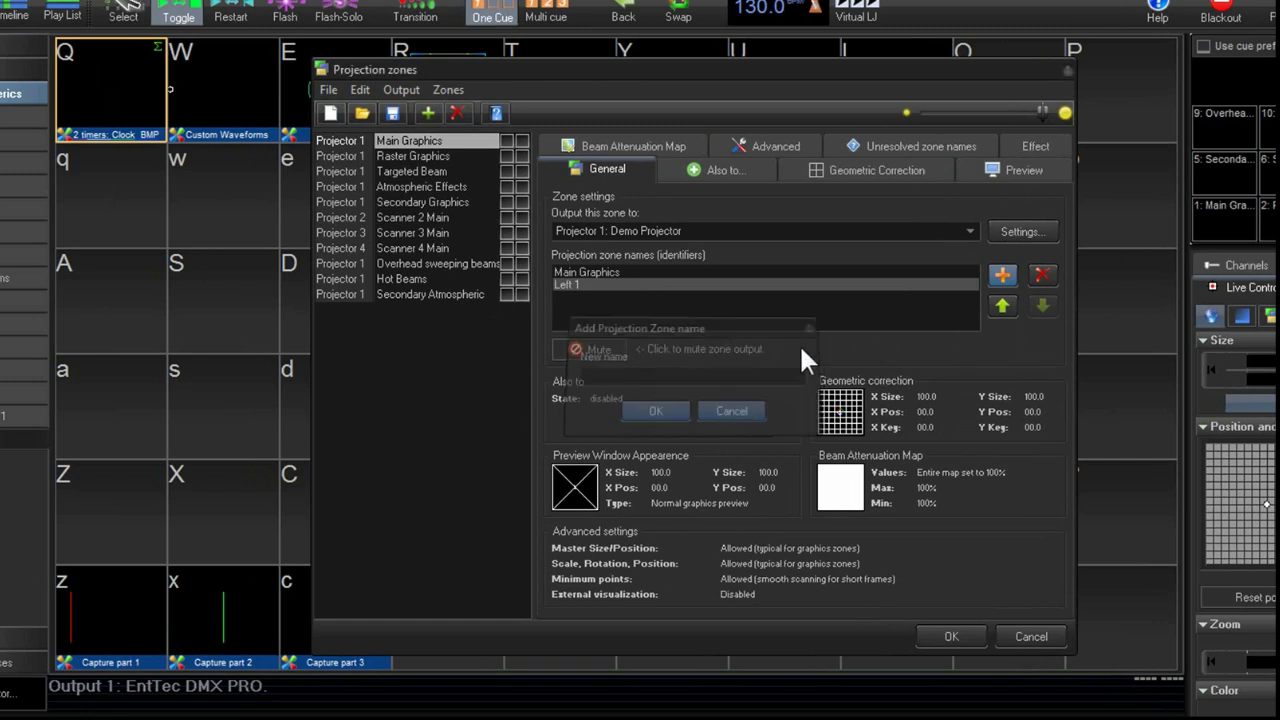
{"action": "left_click", "coordinate": [1002, 306]}
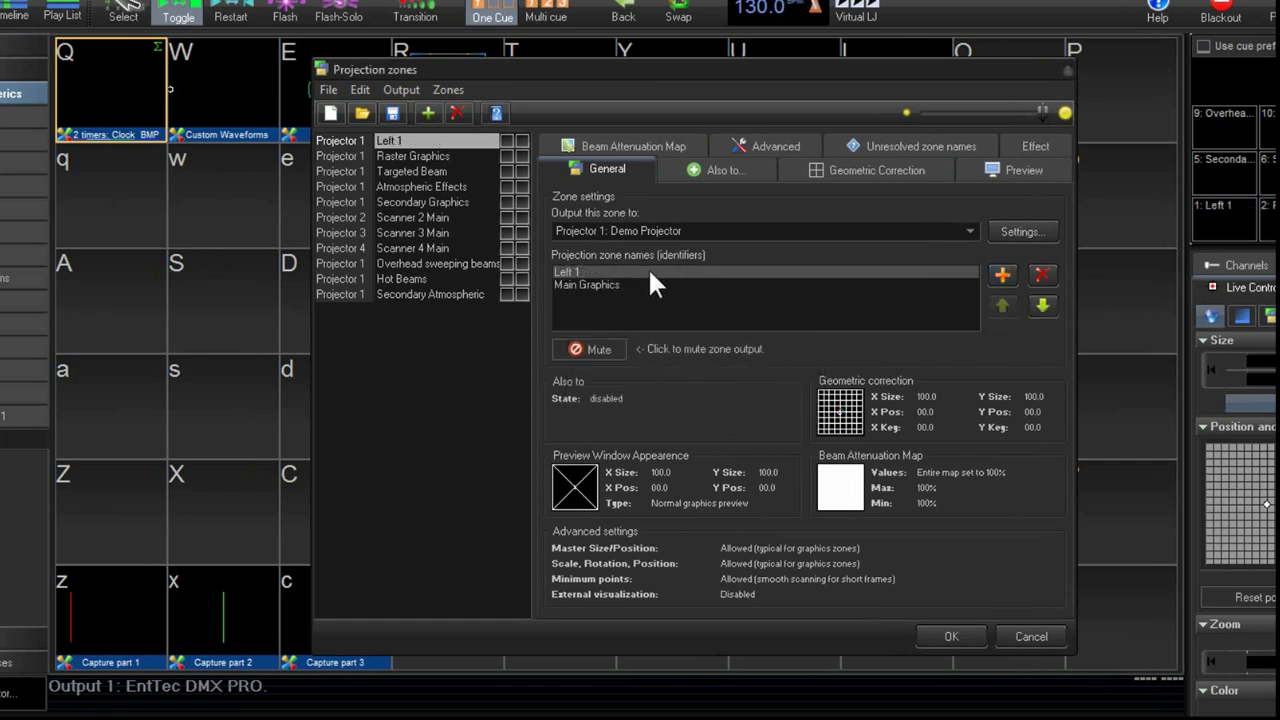
- Add 'Right 1' to the Raster Graphics zone and make it the primary name
{"action": "left_click", "coordinate": [415, 156]}
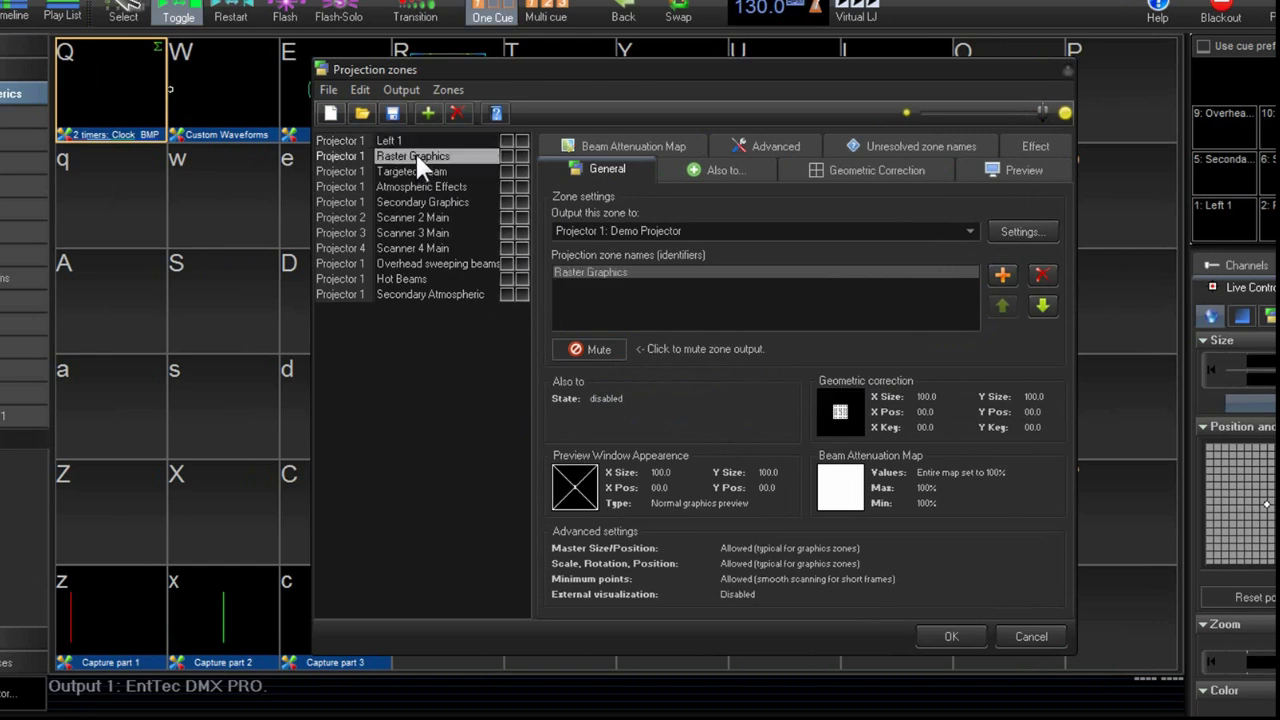
{"action": "left_click", "coordinate": [996, 276]}
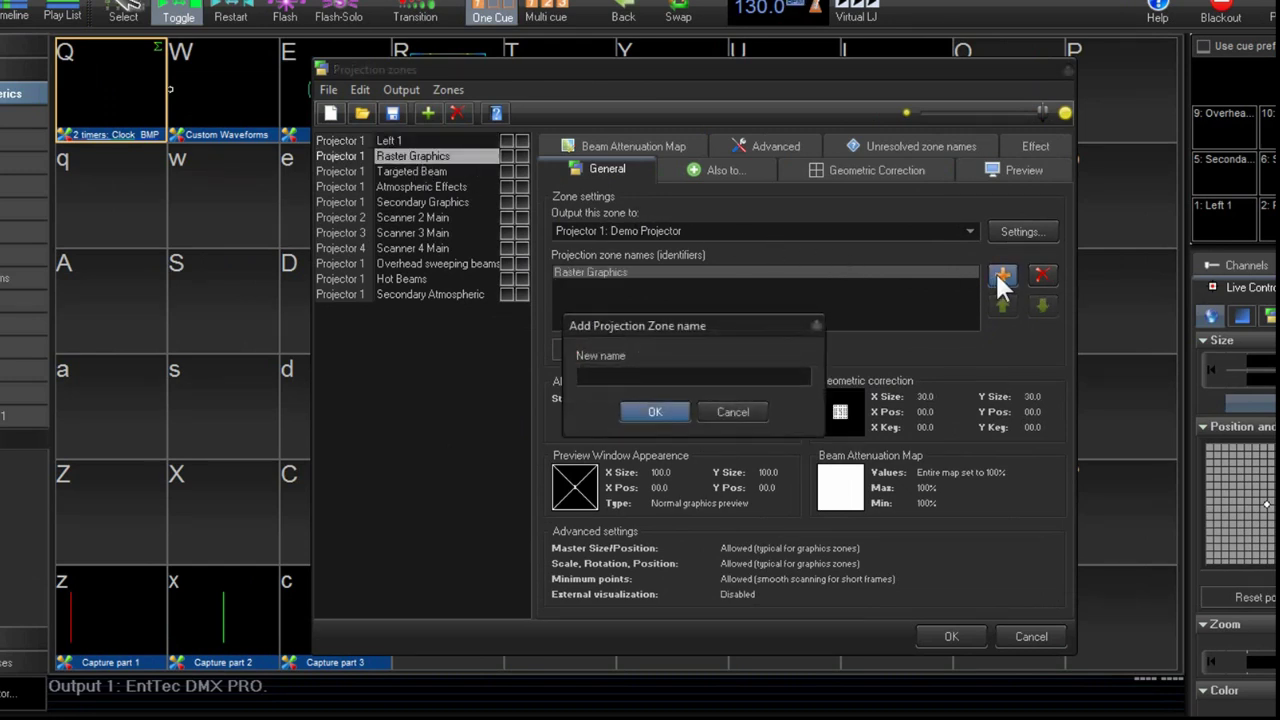
{"action": "type", "text": "Right 1"}
{"action": "left_click", "coordinate": [653, 411]}
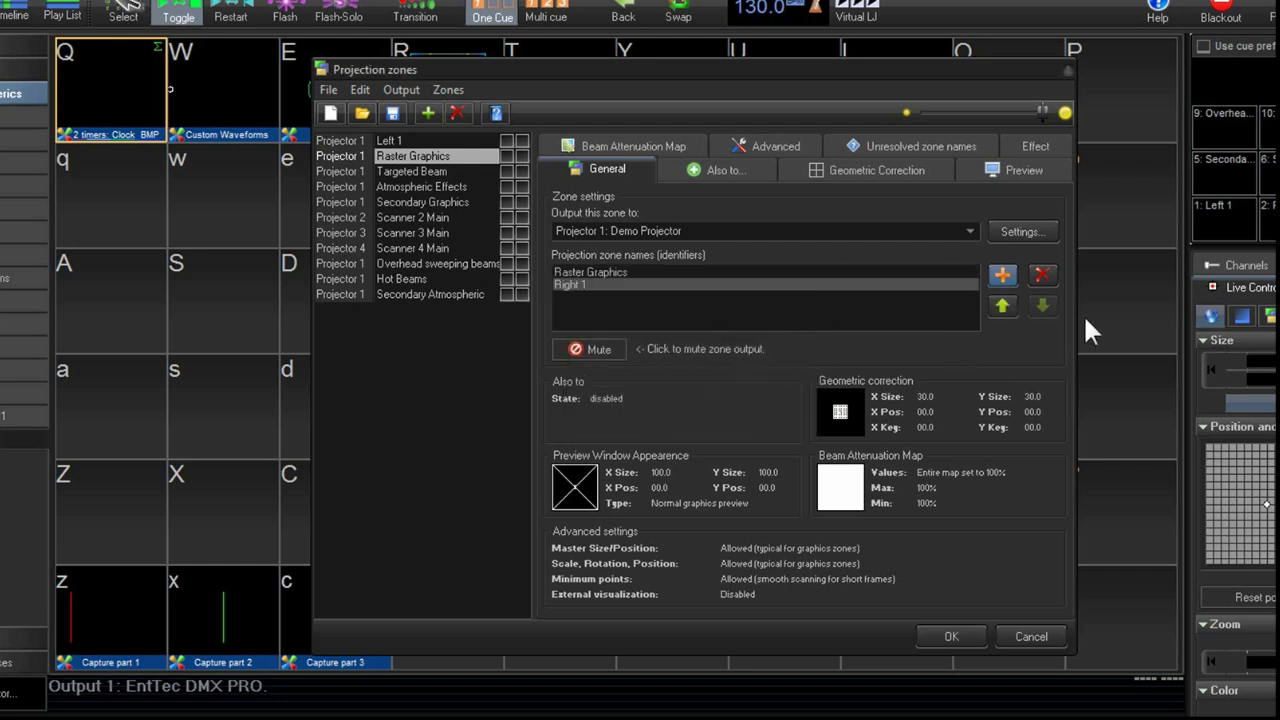
{"action": "left_click", "coordinate": [1005, 298]}
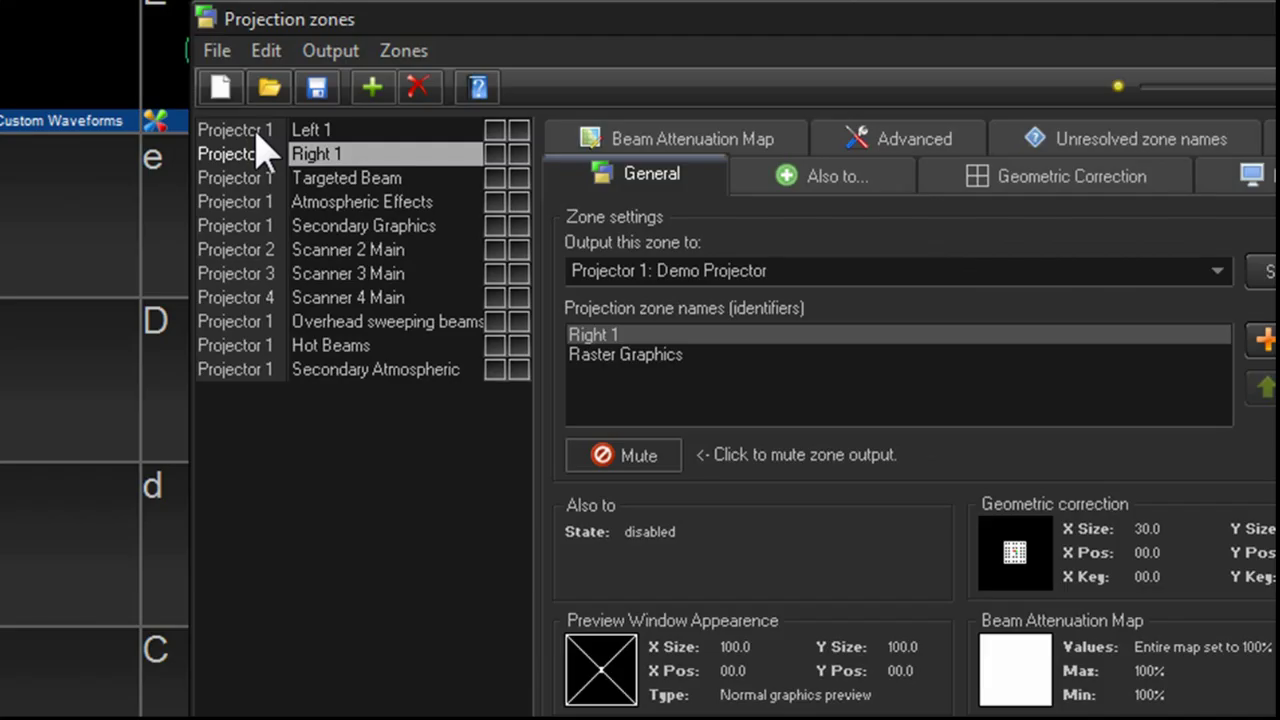
- Output the Left 1 zone to Projector 13
{"action": "left_click", "coordinate": [257, 137]}
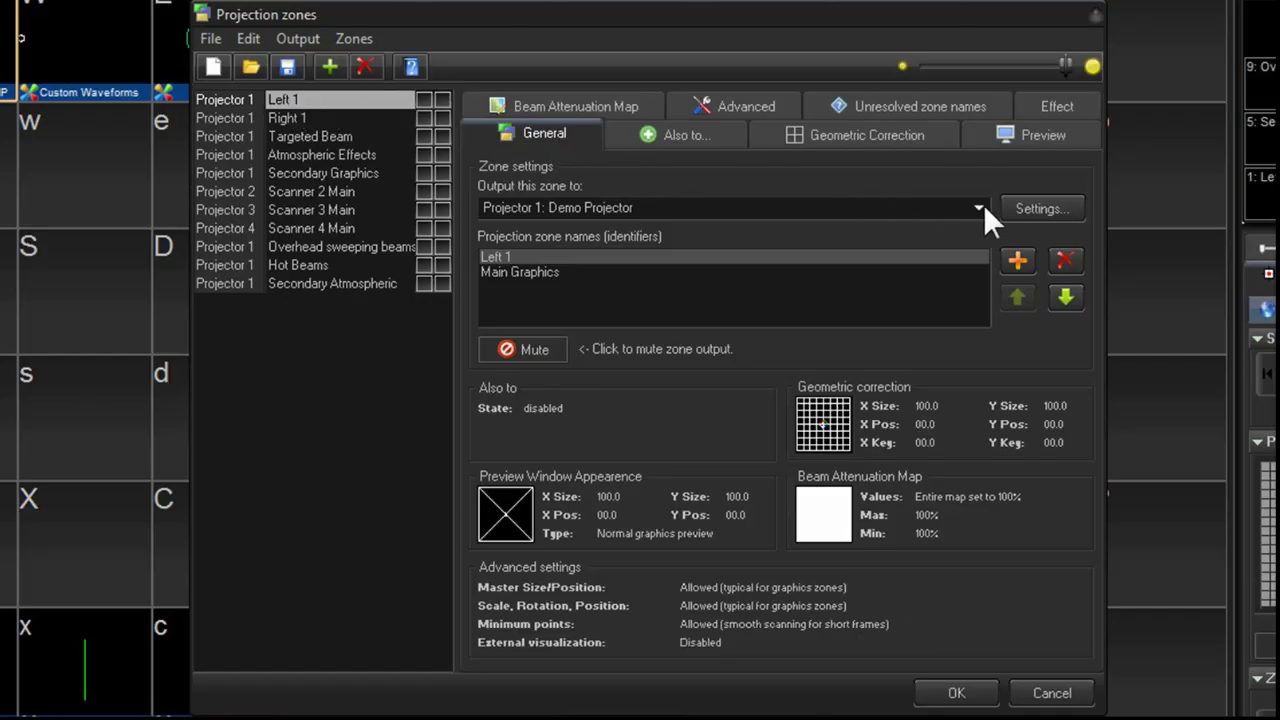
{"action": "left_click", "coordinate": [979, 208]}
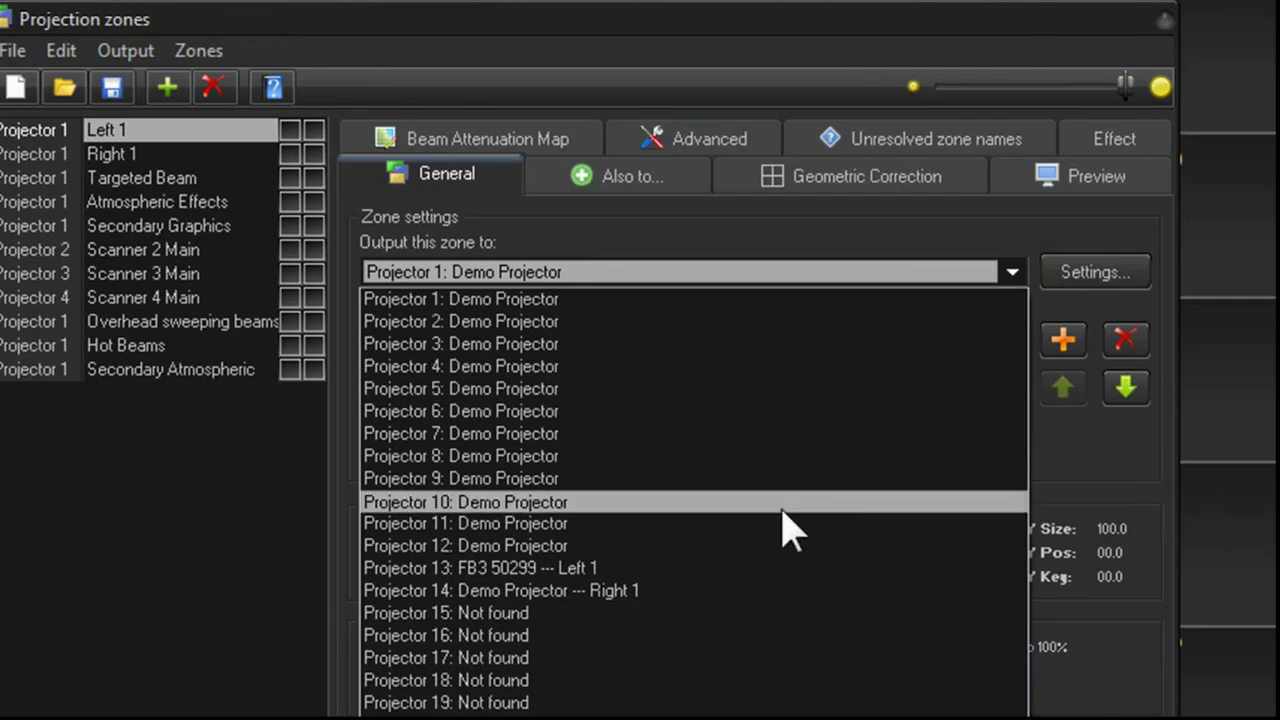
{"action": "left_click", "coordinate": [617, 570]}
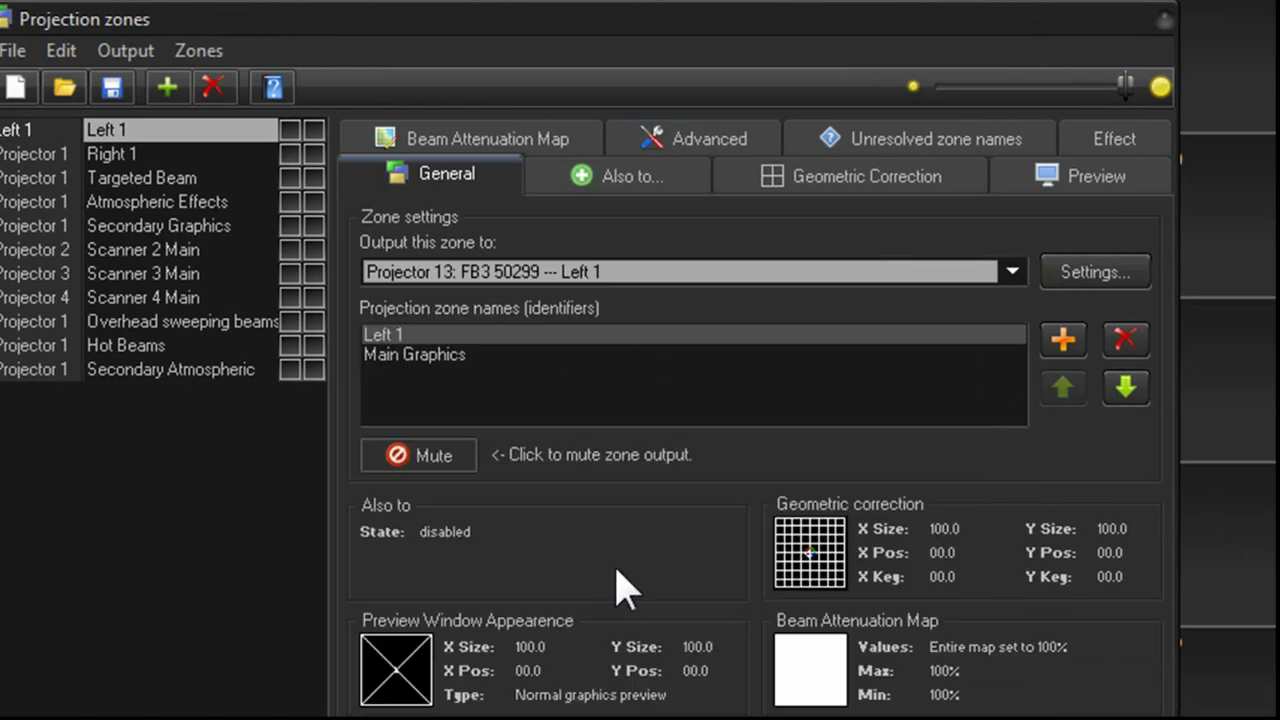
- Output the Right 1 zone to Projector 14
{"action": "left_click", "coordinate": [278, 117]}
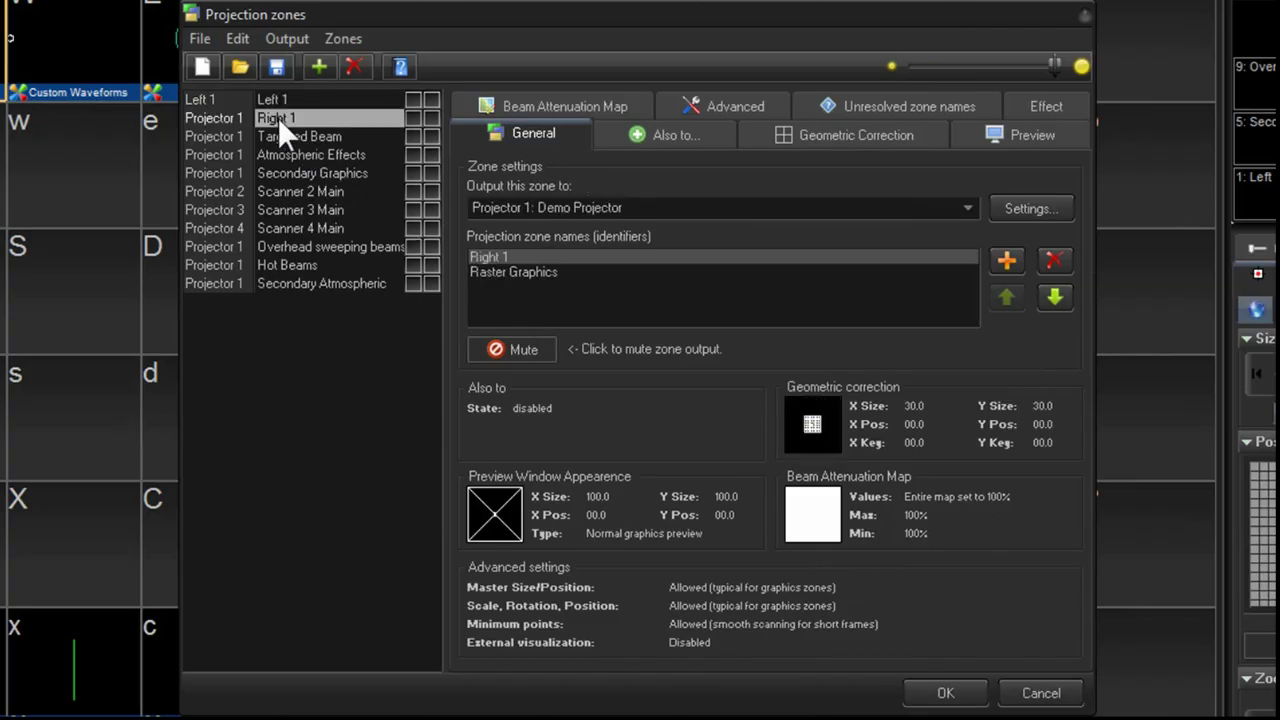
{"action": "left_click", "coordinate": [965, 207]}
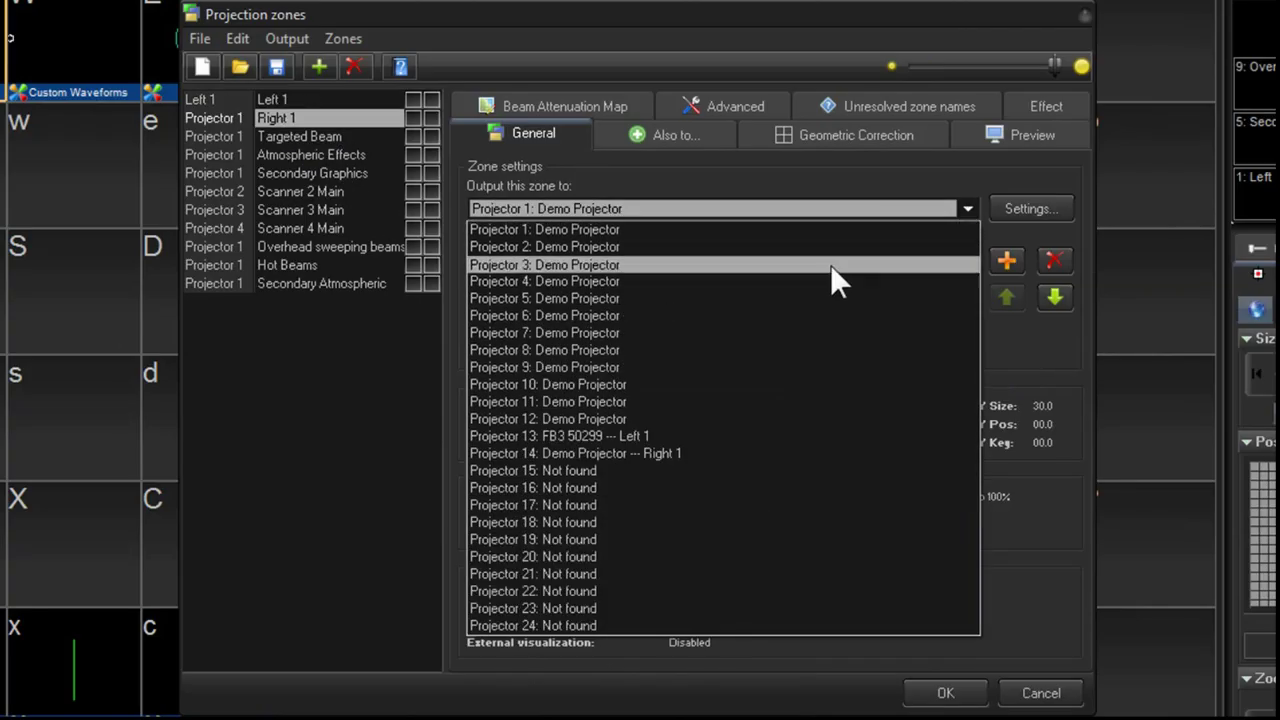
{"action": "left_click", "coordinate": [697, 421]}
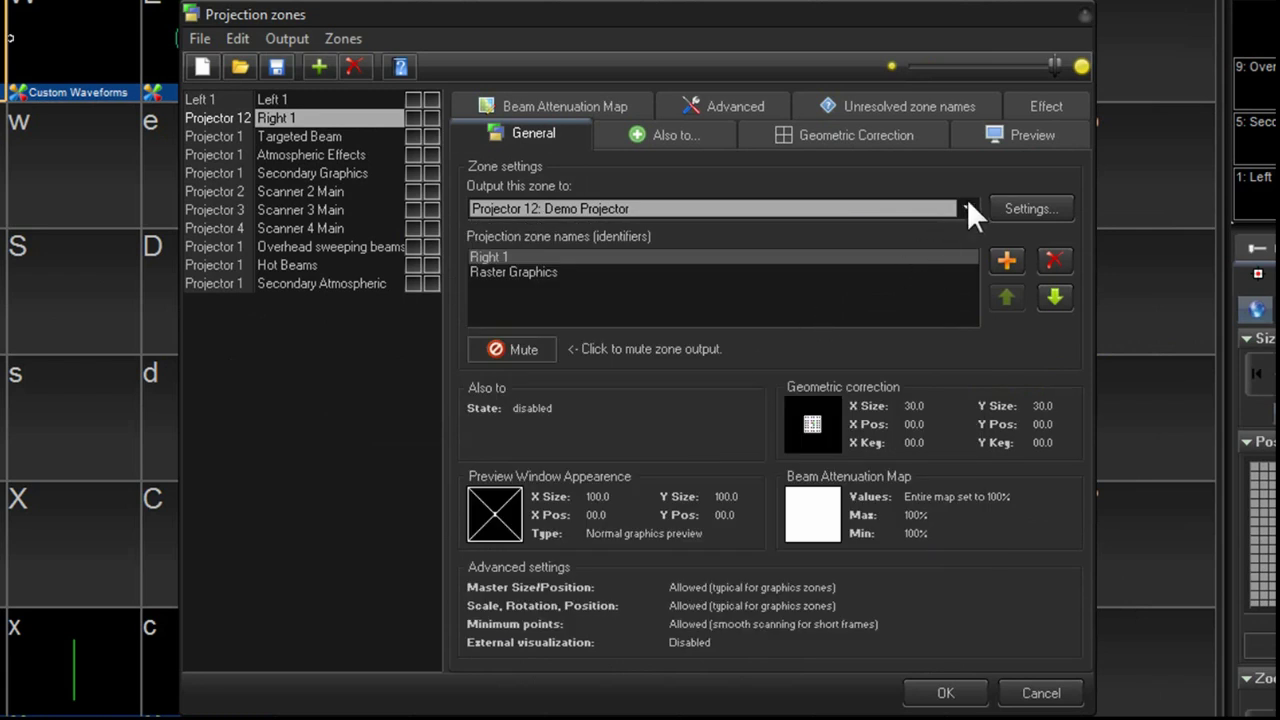
{"action": "left_click", "coordinate": [967, 207]}
{"action": "left_click", "coordinate": [662, 456]}
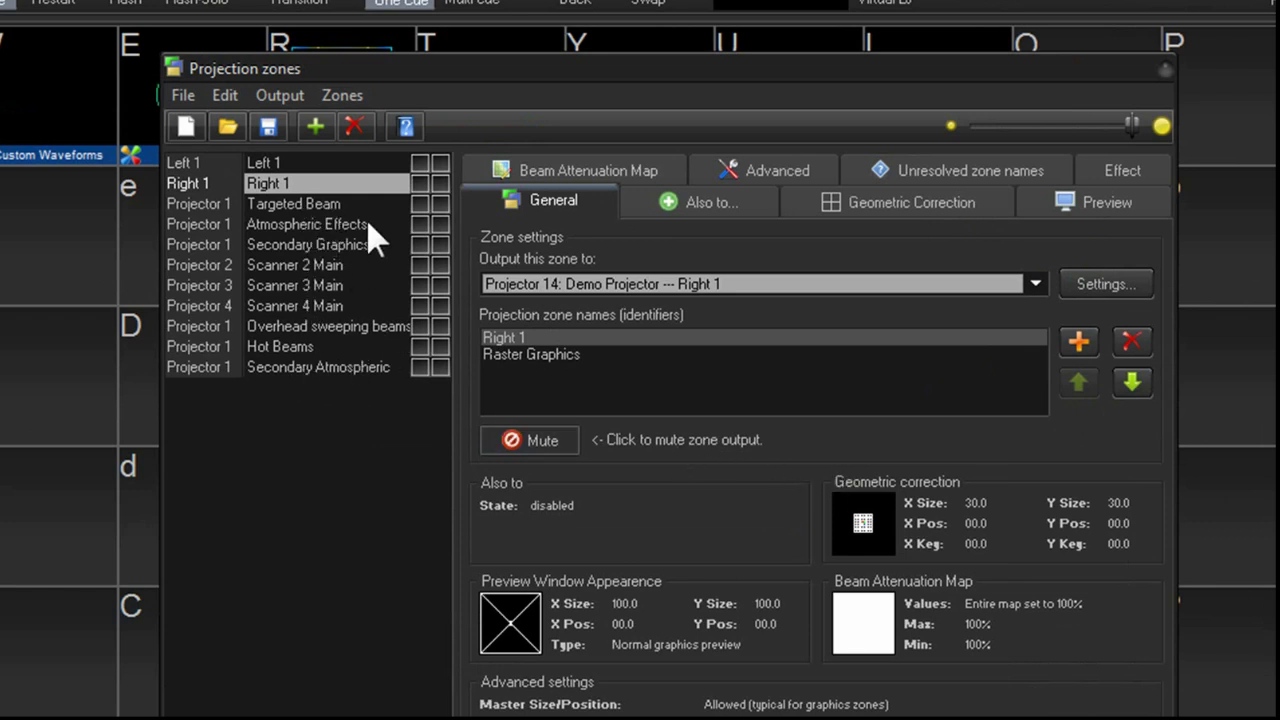
- Mute Targeted Beam, Atmospheric Effects, Secondary Graphics and Scanner 2 Main zones
{"action": "left_click", "coordinate": [294, 206]}
{"action": "left_click", "coordinate": [304, 226]}
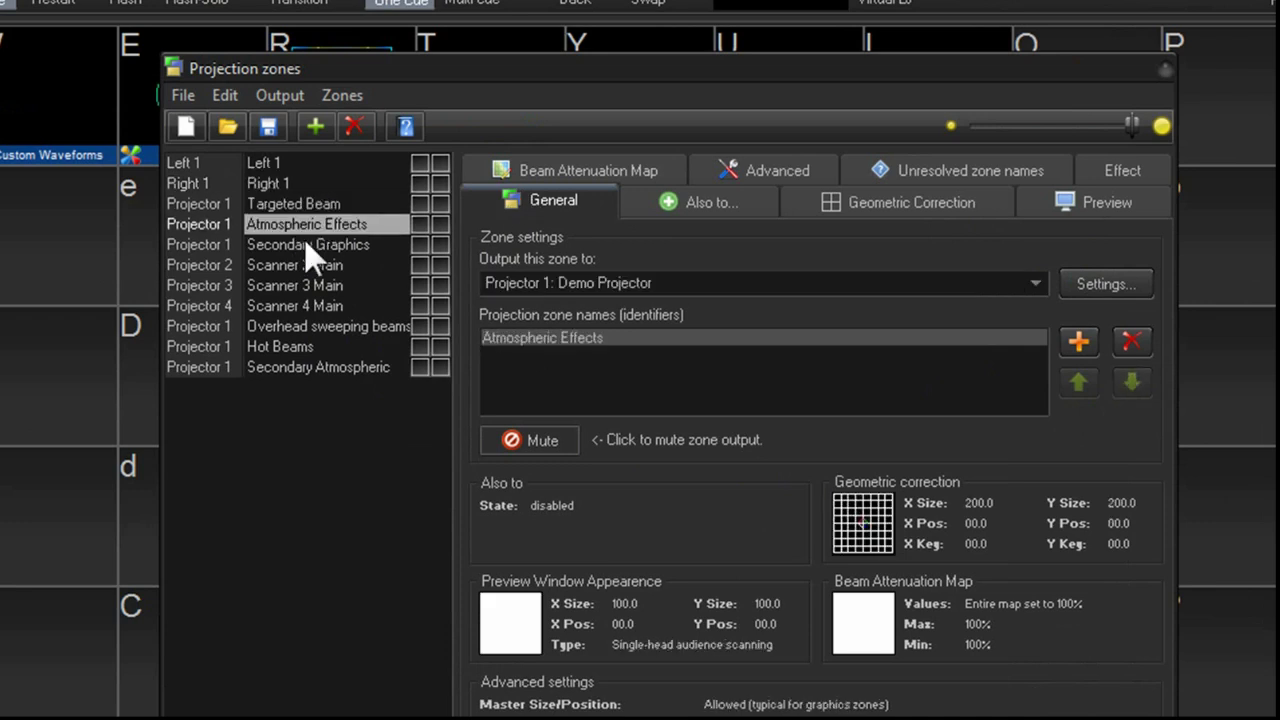
{"action": "left_click", "coordinate": [316, 204]}
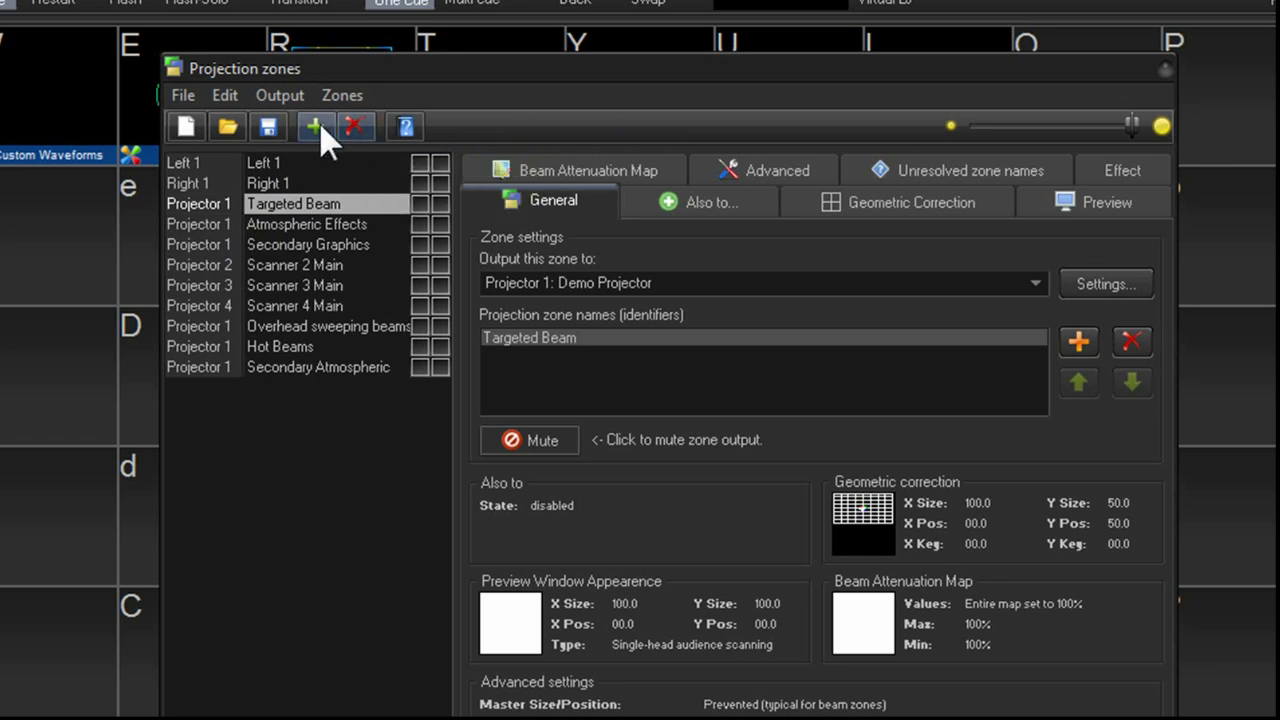
{"action": "left_click", "coordinate": [522, 440]}
{"action": "left_click", "coordinate": [328, 226]}
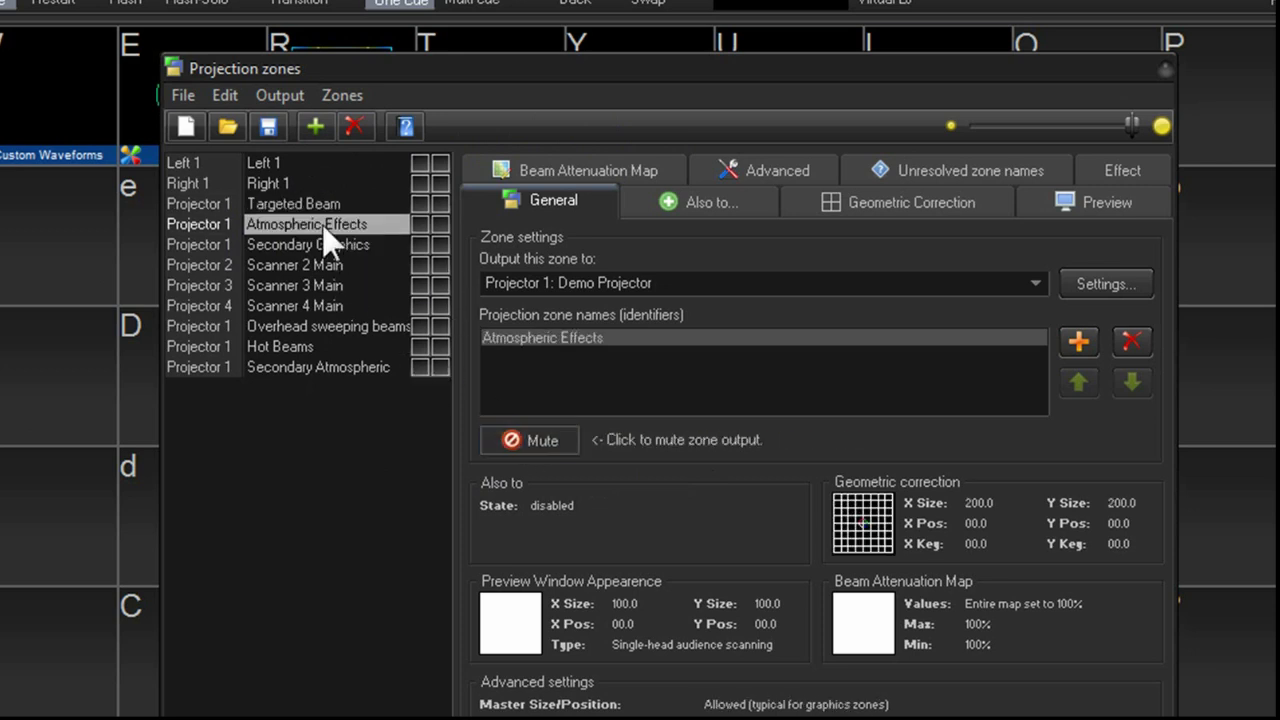
{"action": "left_click", "coordinate": [533, 440]}
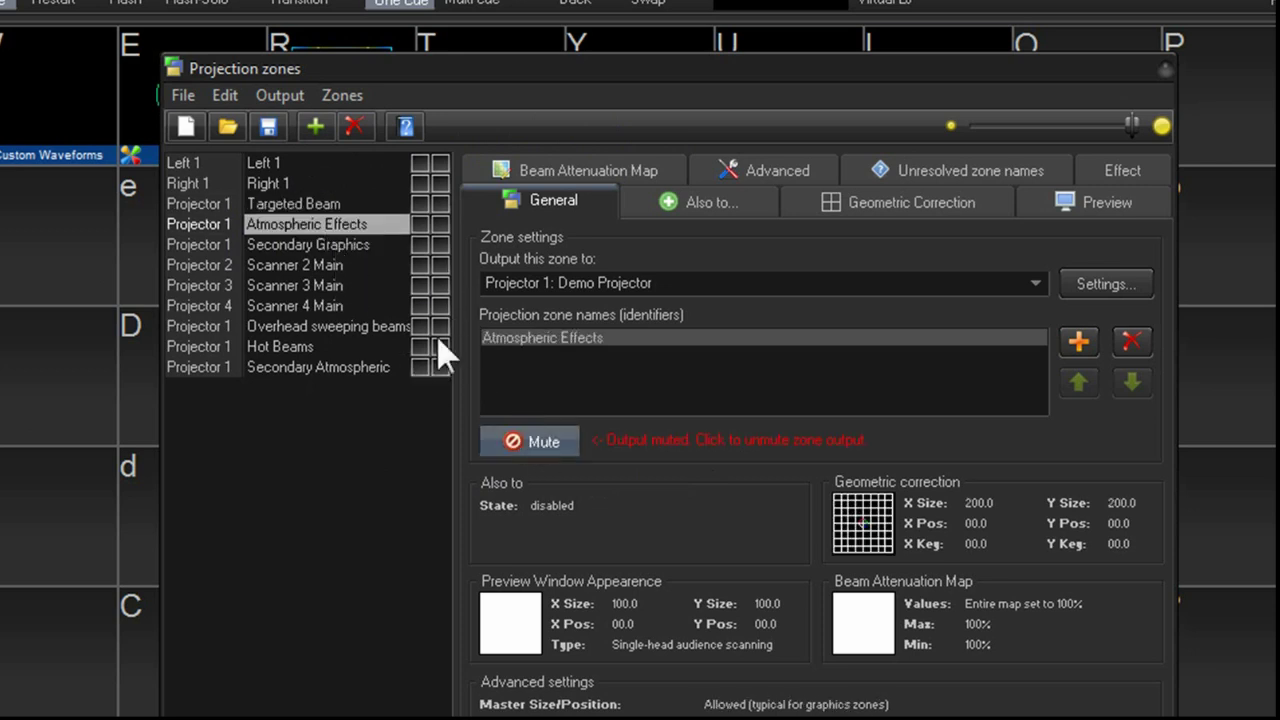
{"action": "left_click", "coordinate": [370, 244]}
{"action": "left_click", "coordinate": [522, 438]}
{"action": "left_click", "coordinate": [362, 266]}
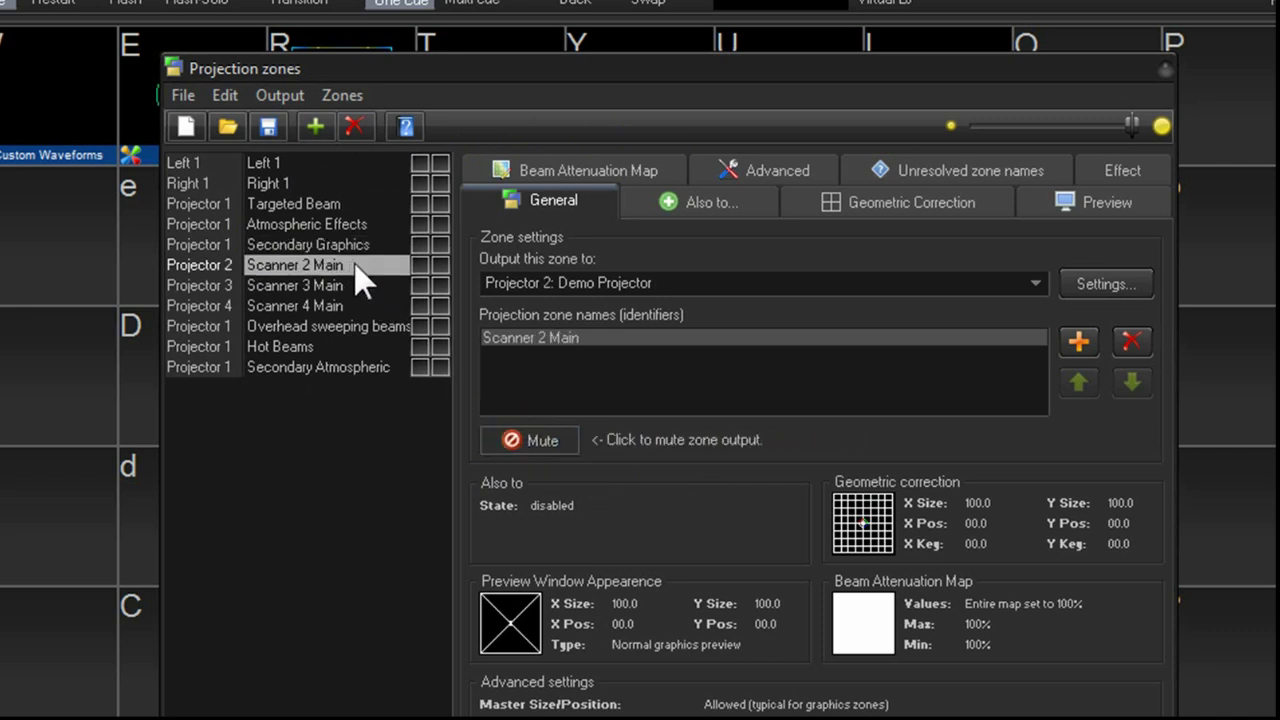
{"action": "left_click", "coordinate": [524, 438]}
- Mute the Scanner 4 Main, Hot Beams and Secondary Atmospheric zones
{"action": "left_click", "coordinate": [347, 287]}
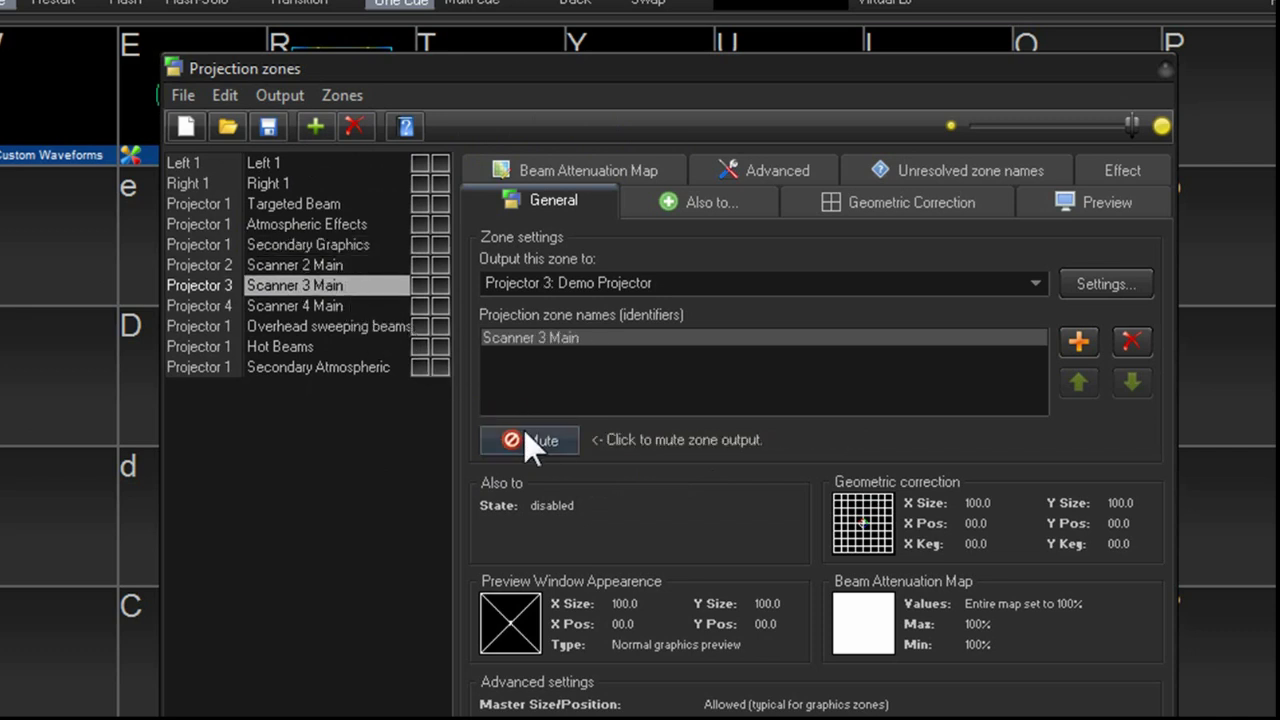
{"action": "left_click", "coordinate": [350, 306]}
{"action": "left_click", "coordinate": [535, 440]}
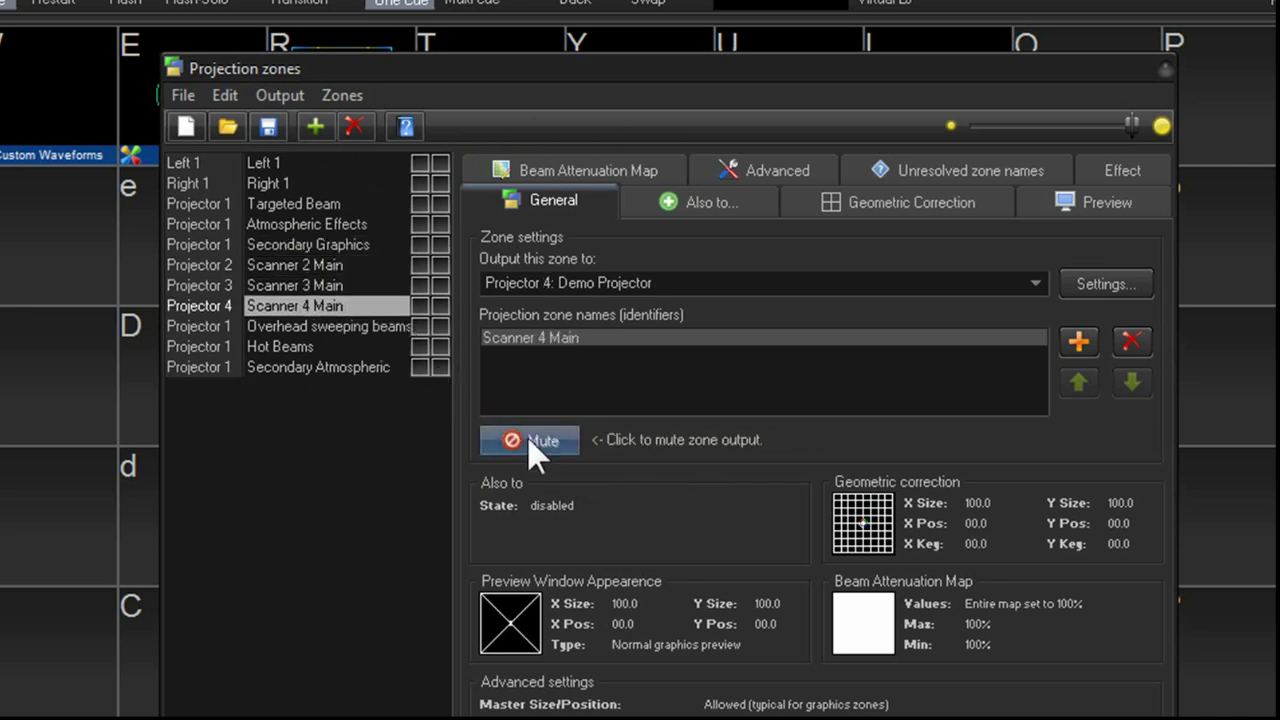
{"action": "left_click", "coordinate": [347, 326]}
{"action": "left_click", "coordinate": [330, 346]}
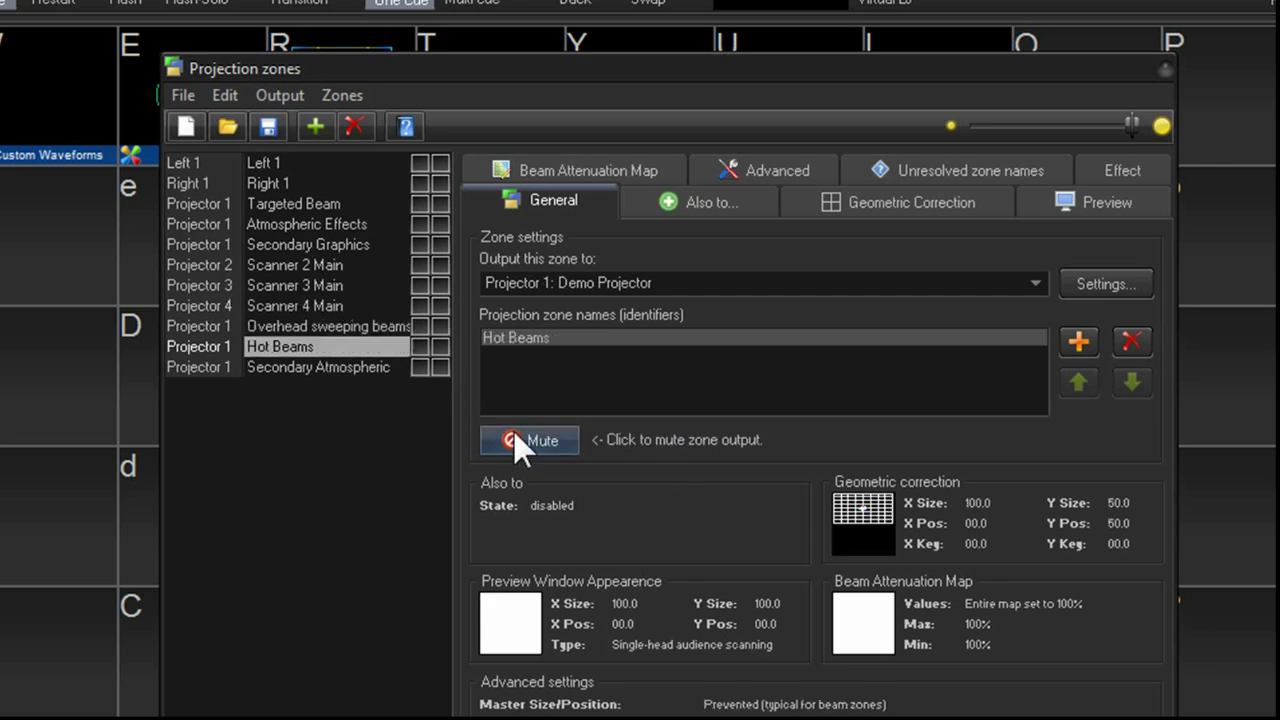
{"action": "left_click", "coordinate": [513, 440]}
{"action": "left_click", "coordinate": [337, 368]}
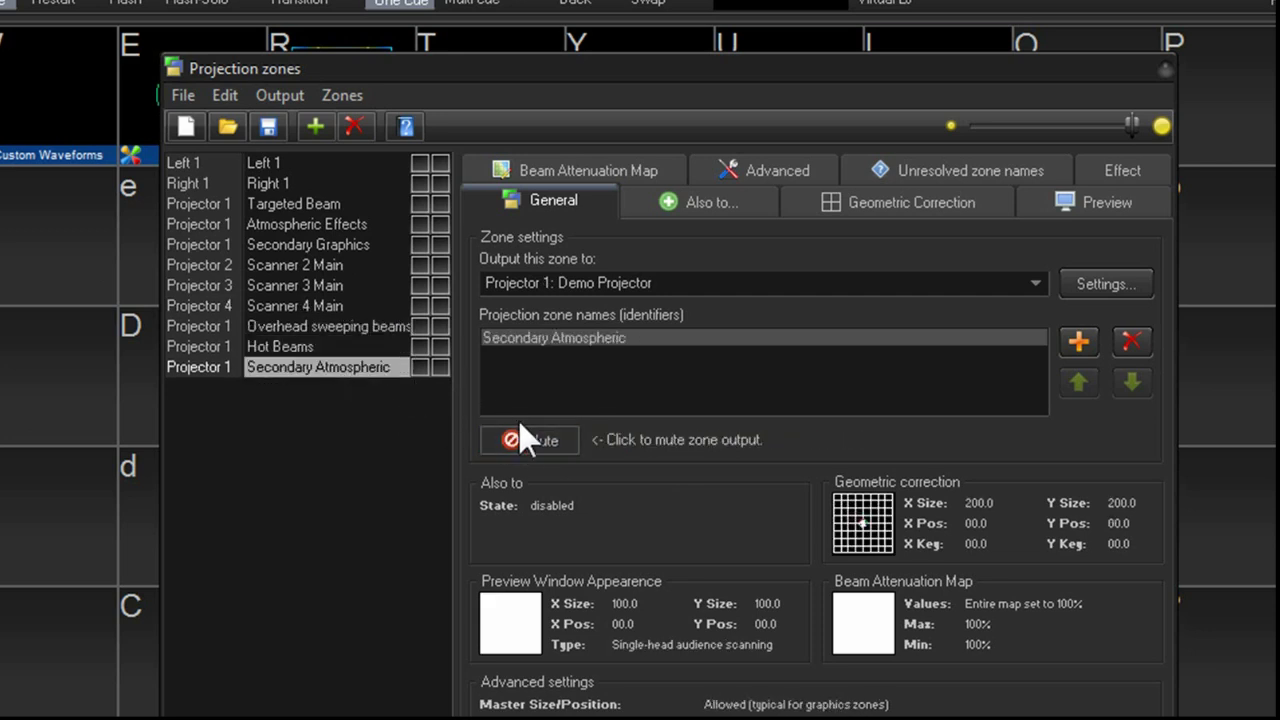
{"action": "left_click", "coordinate": [538, 444]}
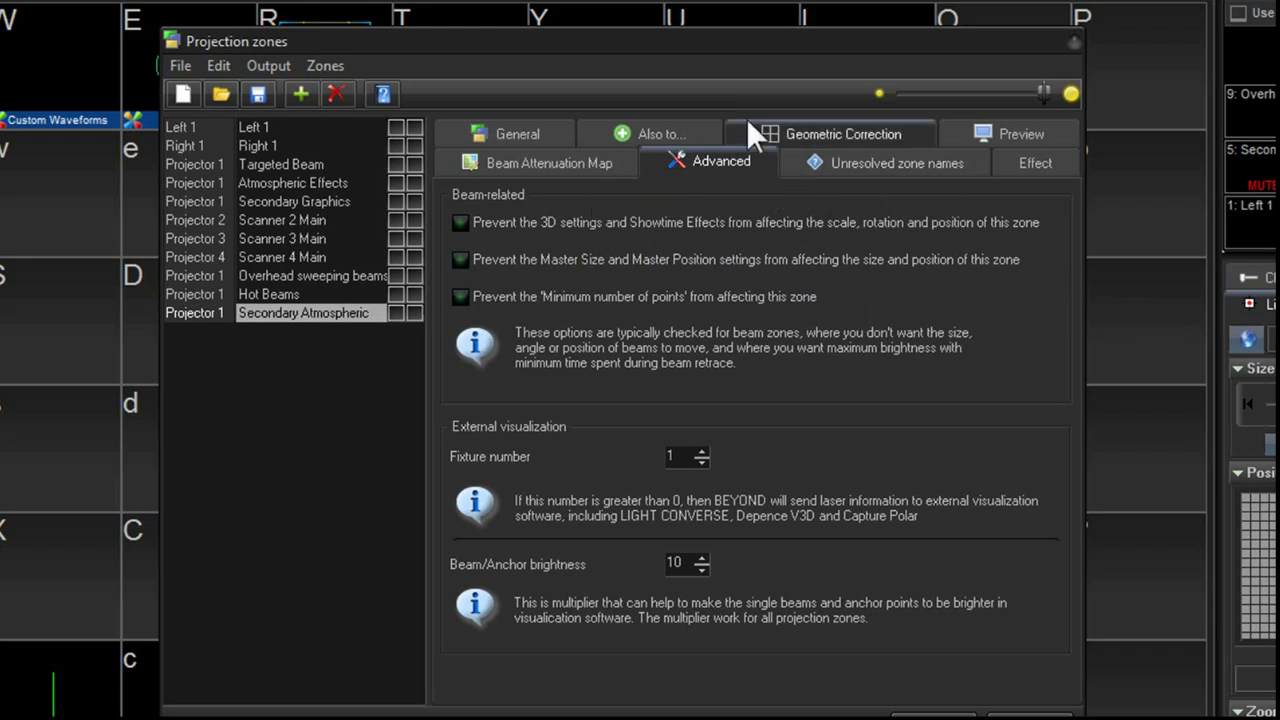
- Accept the safety notice, enable the Beam Attenuation Map and paint a 0% power rectangle
{"action": "left_click", "coordinate": [575, 162]}
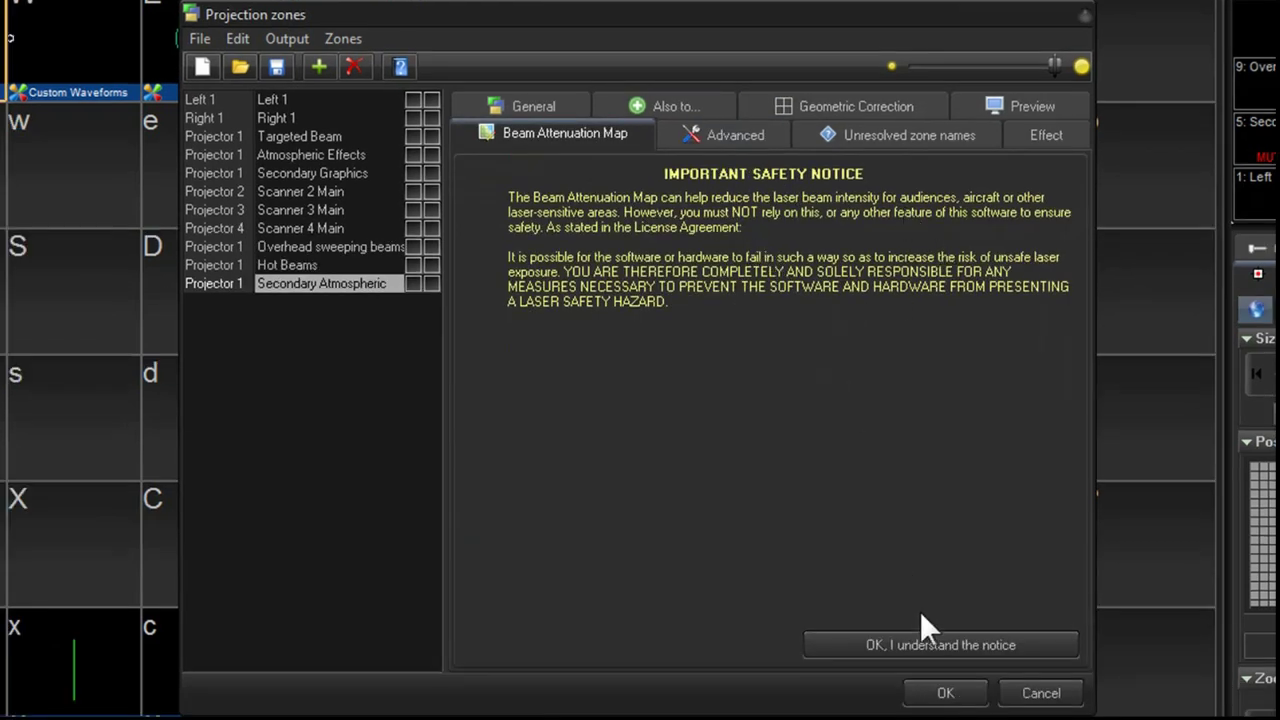
{"action": "left_click", "coordinate": [929, 640]}
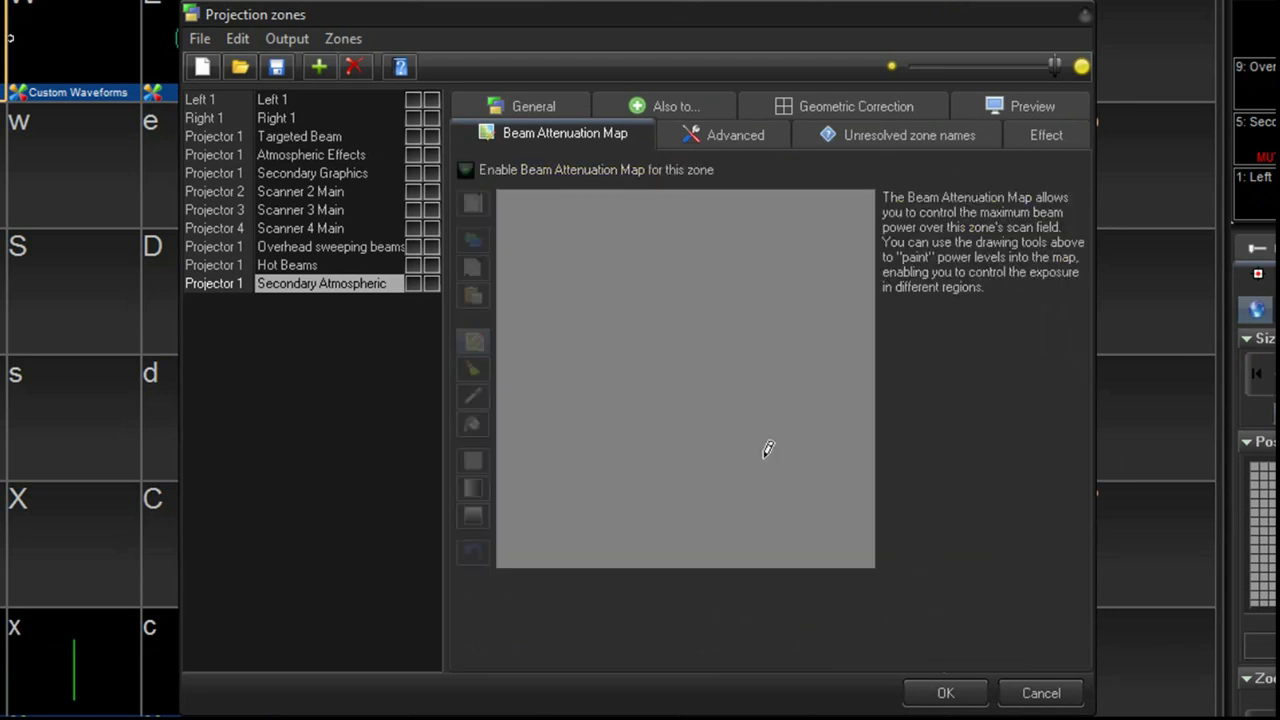
{"action": "left_click", "coordinate": [467, 167]}
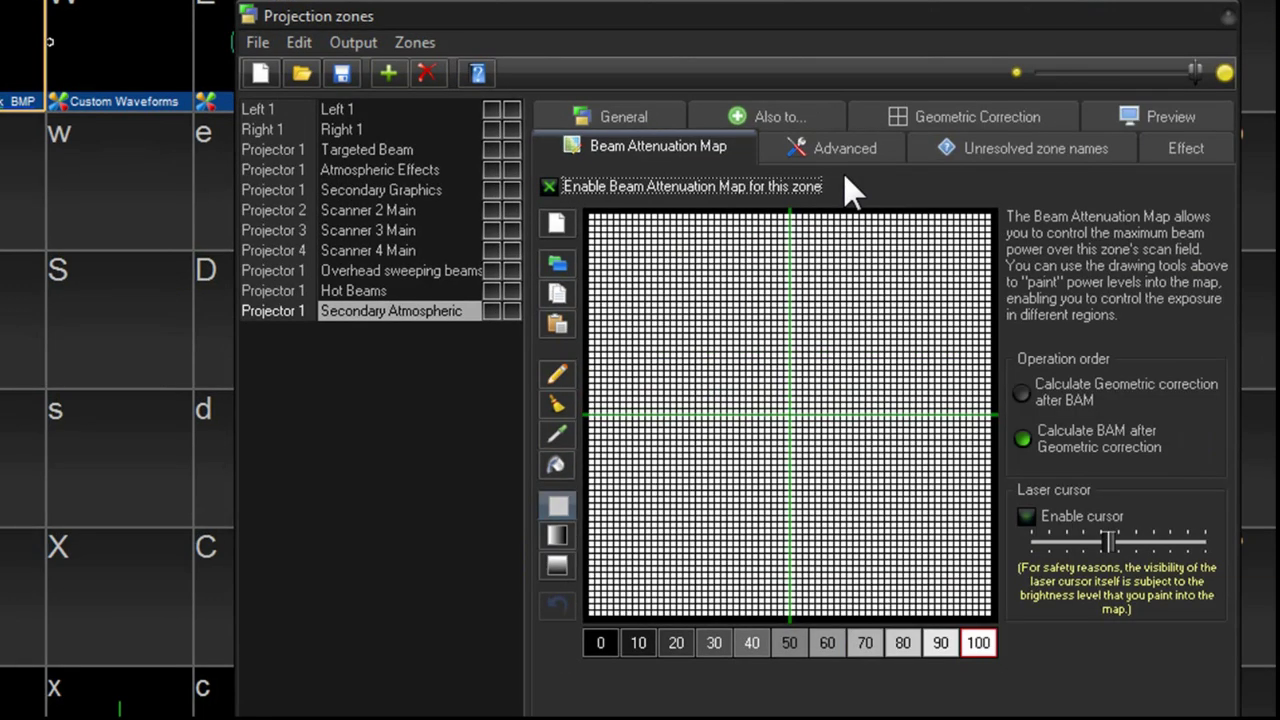
{"action": "left_click", "coordinate": [598, 643]}
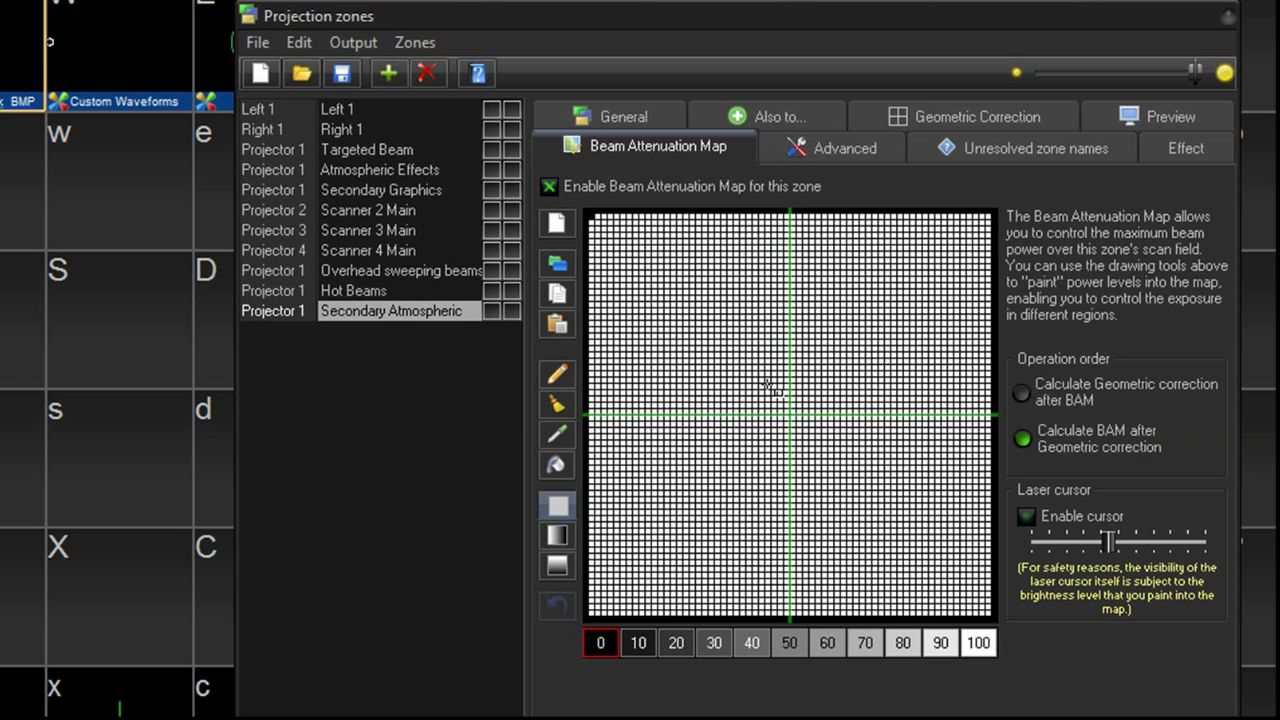
{"action": "left_click_drag", "start_coordinate": [766, 382], "coordinate": [814, 437]}
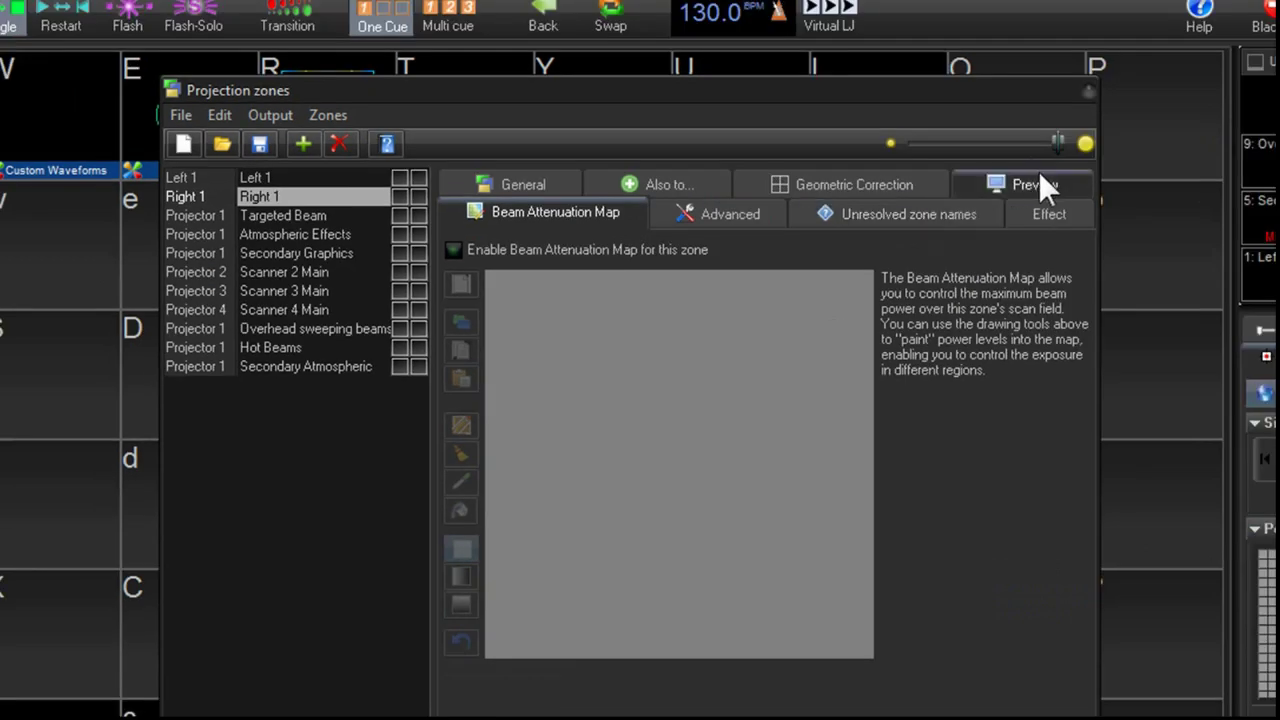
- Show Right 1 as Audience Scanning Beams in ERP, image and virtual projector Position X 35
{"action": "left_click", "coordinate": [1175, 162]}
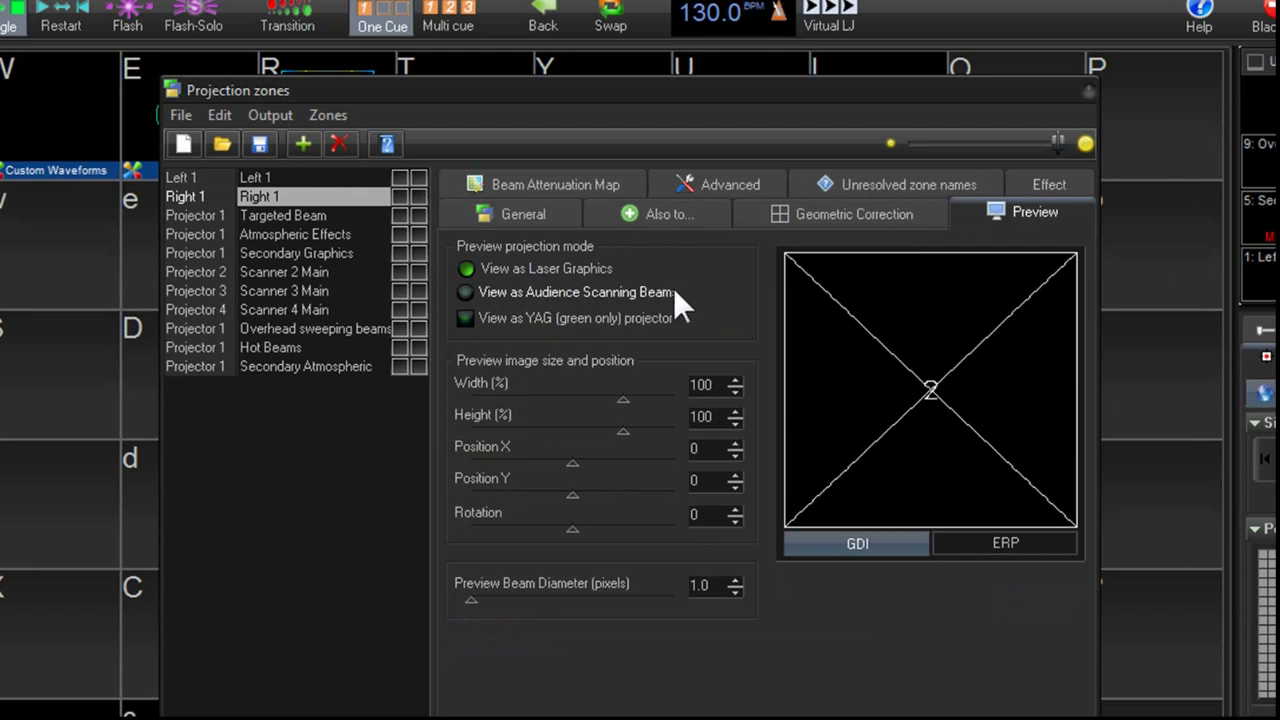
{"action": "left_click", "coordinate": [464, 290]}
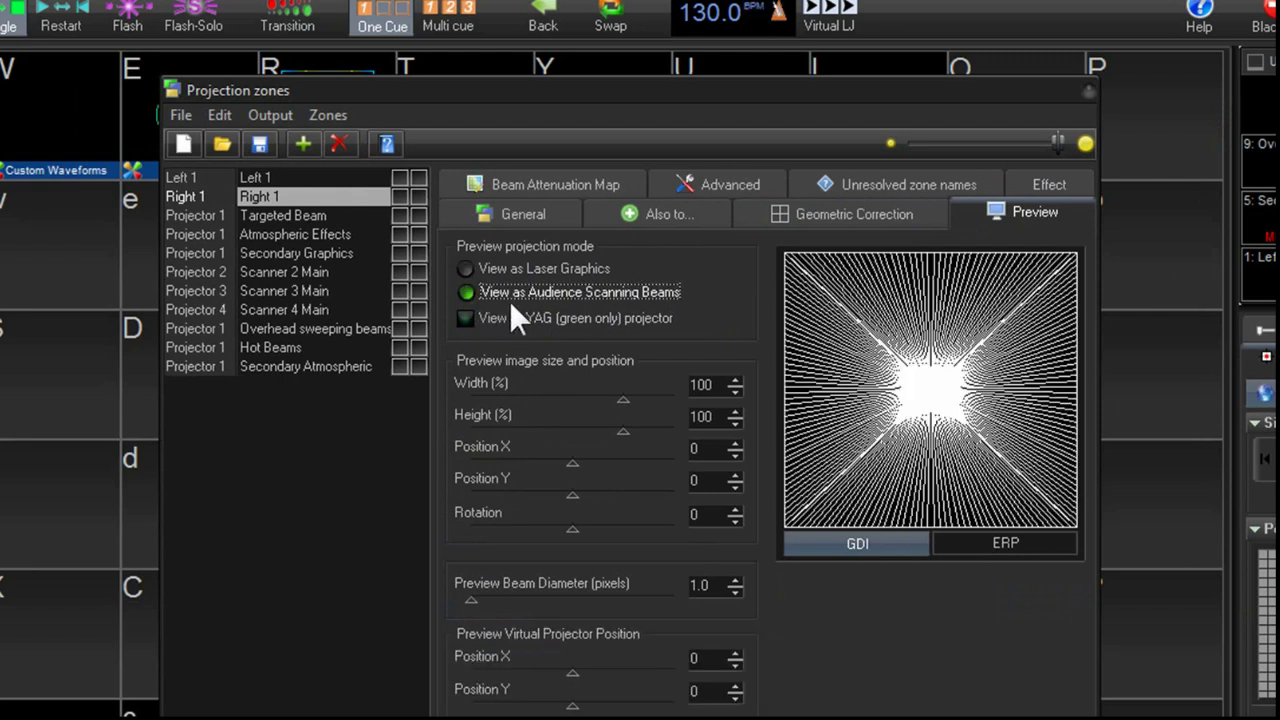
{"action": "left_click", "coordinate": [1021, 543]}
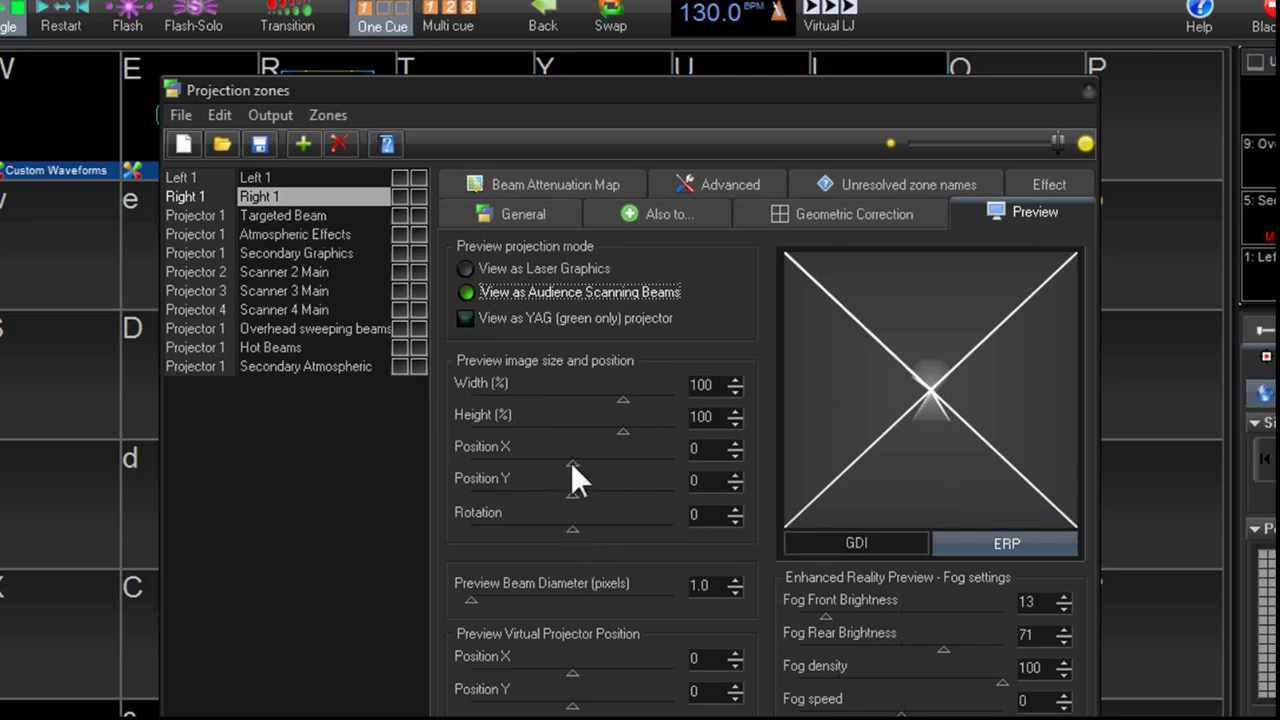
{"action": "left_click_drag", "start_coordinate": [570, 461], "coordinate": [584, 460]}
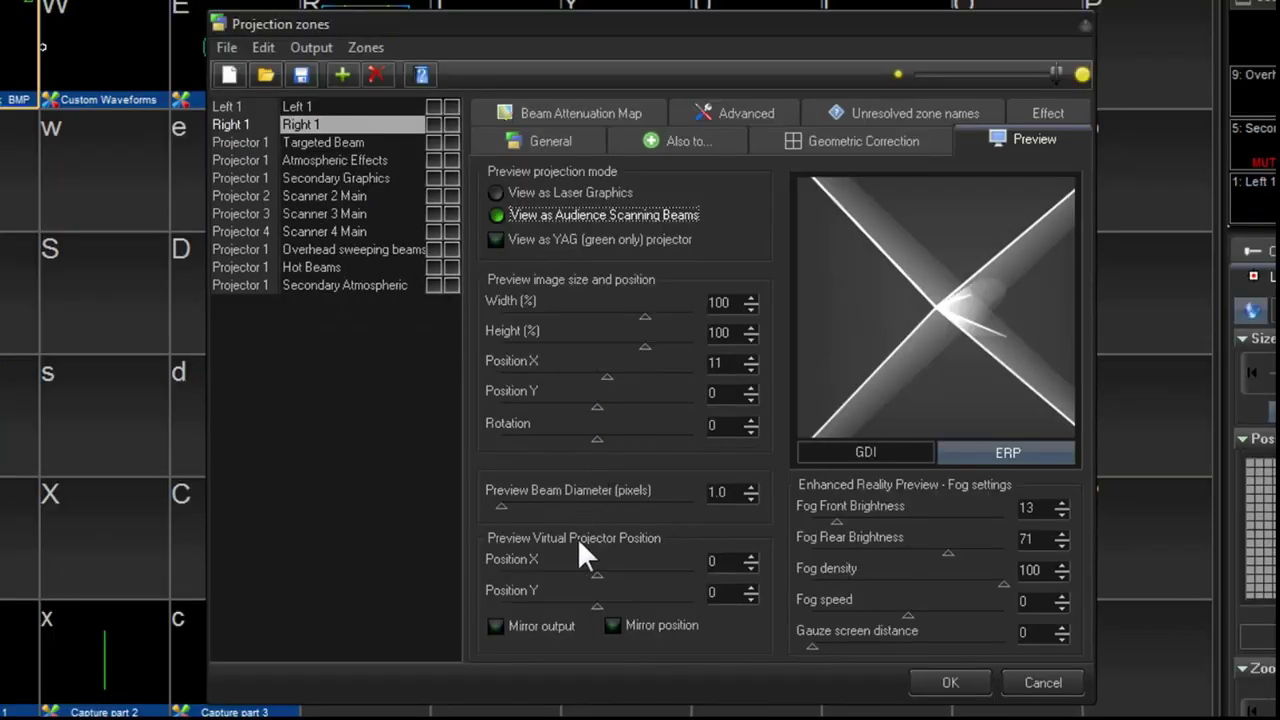
{"action": "left_click_drag", "start_coordinate": [594, 572], "coordinate": [632, 576]}
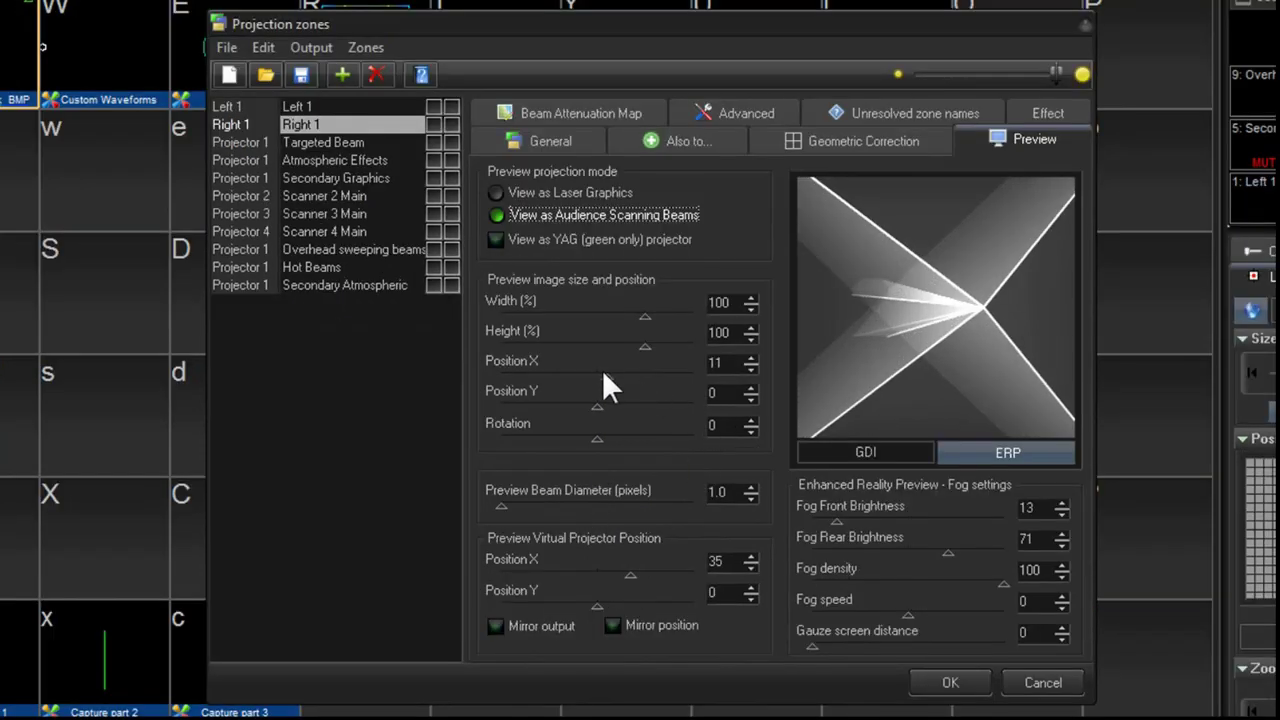
{"action": "left_click_drag", "start_coordinate": [604, 374], "coordinate": [630, 373]}
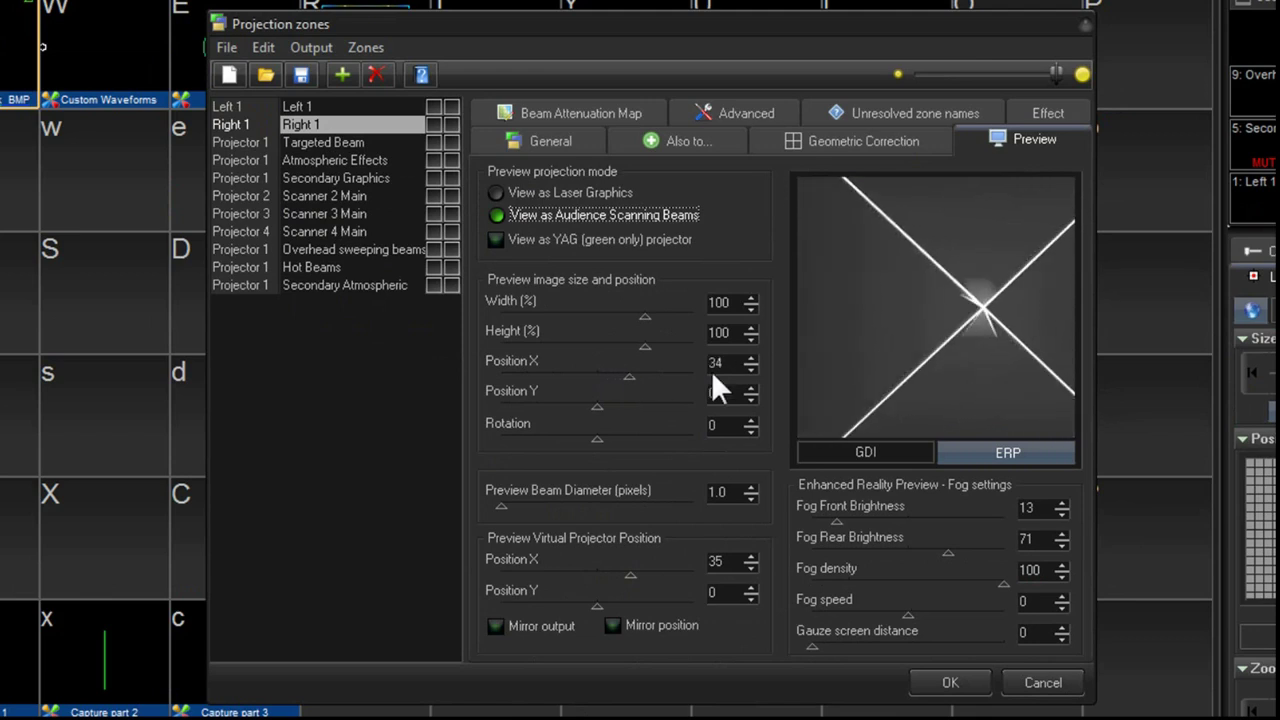
{"action": "left_click", "coordinate": [750, 357]}
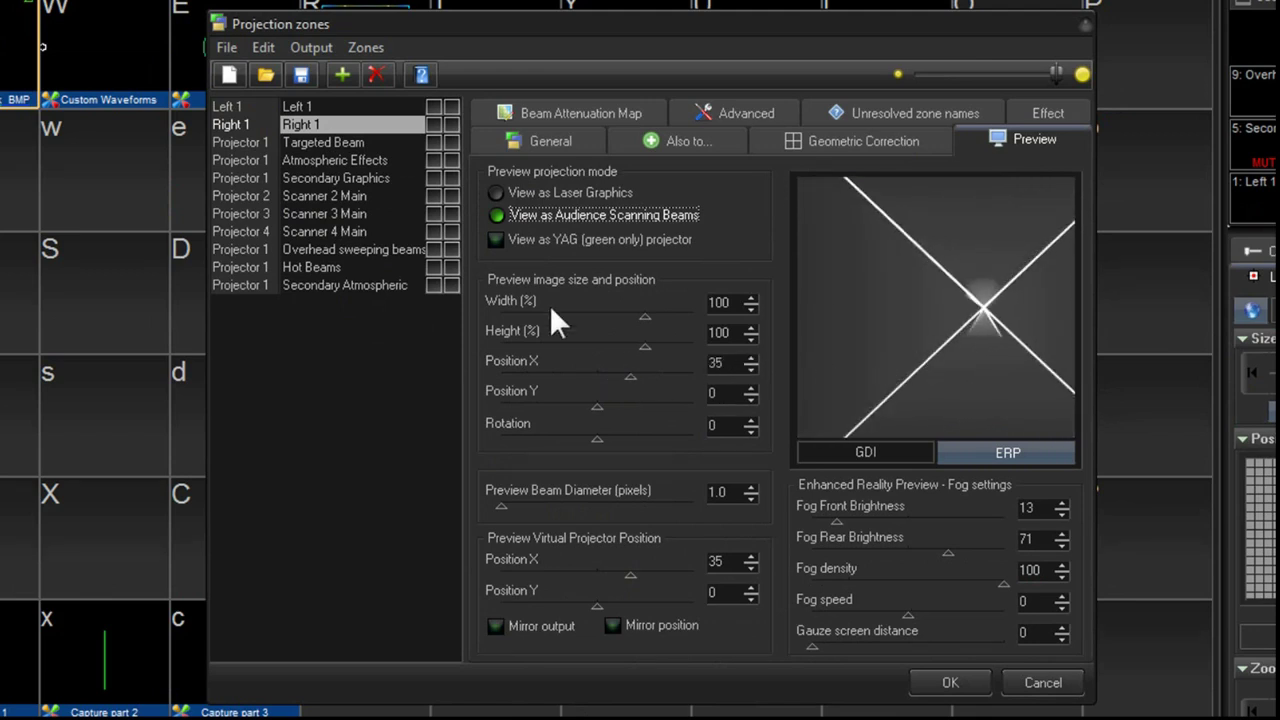
- Show Left 1 as Audience Scanning Beams with image and virtual projector Position X -35
{"action": "left_click", "coordinate": [328, 106]}
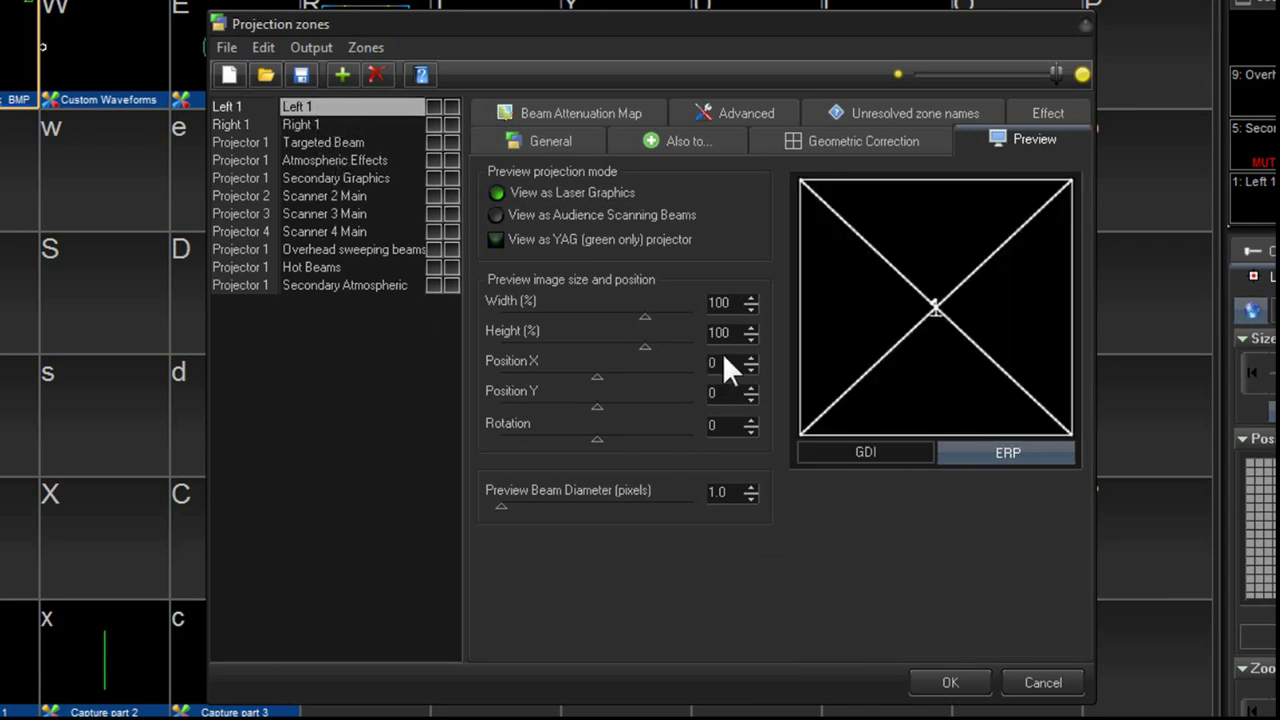
{"action": "left_click", "coordinate": [612, 216]}
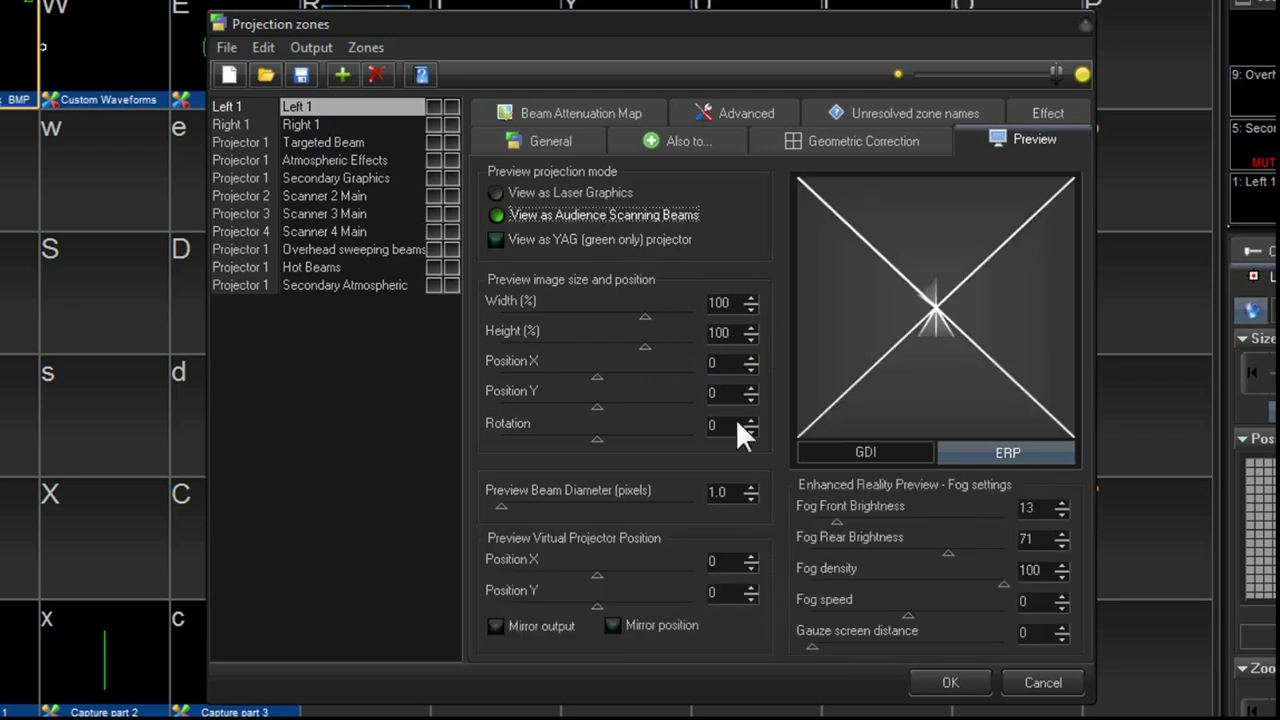
{"action": "left_click", "coordinate": [723, 361]}
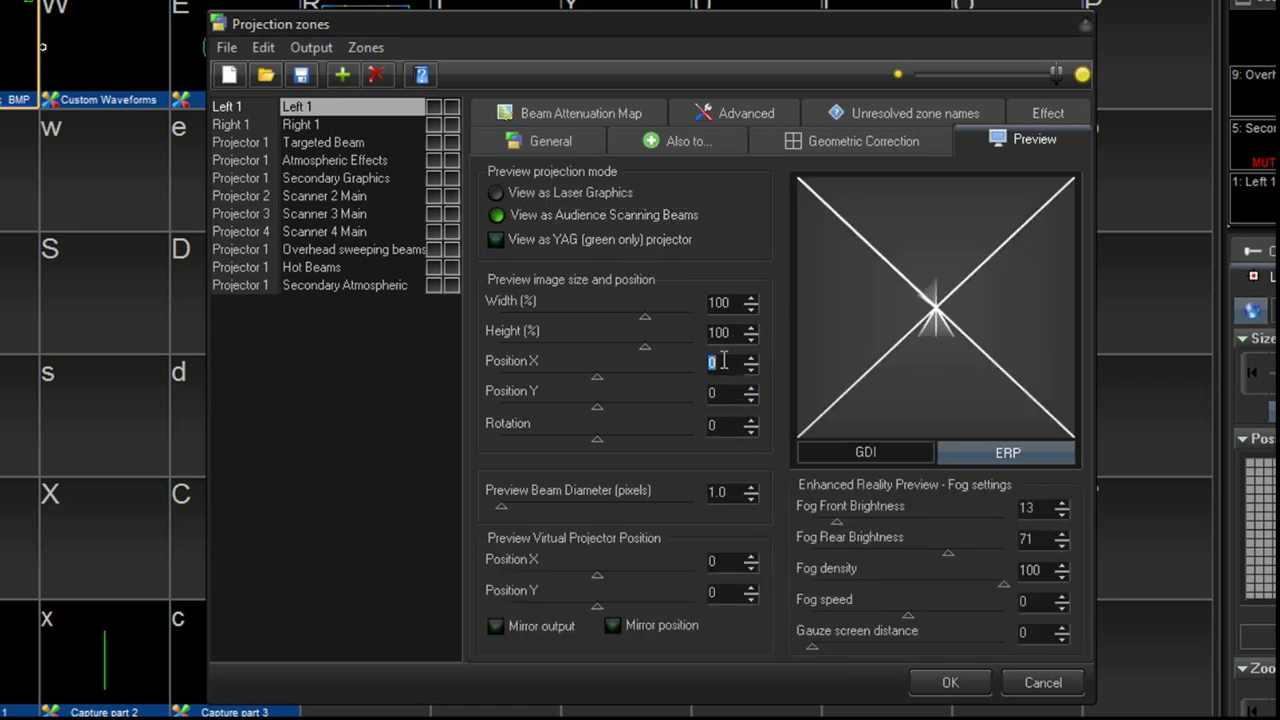
{"action": "type", "text": "-35"}
{"action": "left_click", "coordinate": [723, 561]}
{"action": "type", "text": "-3"}
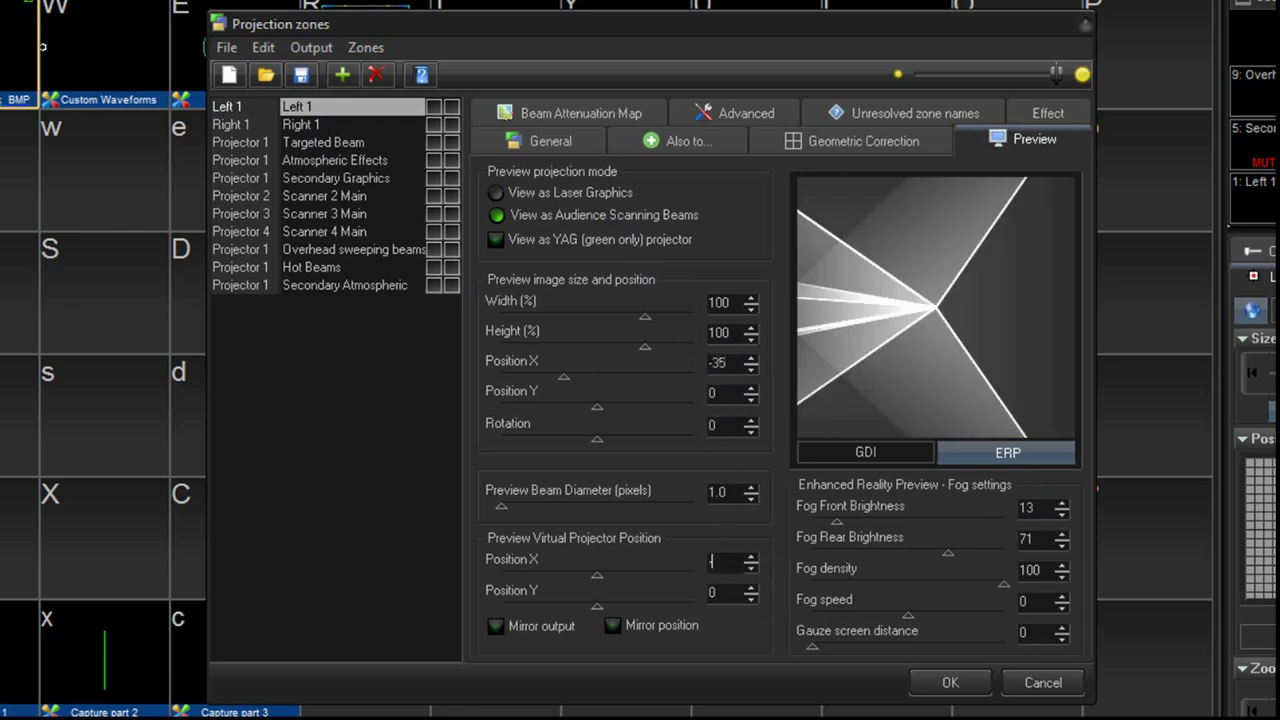
{"action": "type", "text": "5"}
{"action": "left_click", "coordinate": [719, 393]}
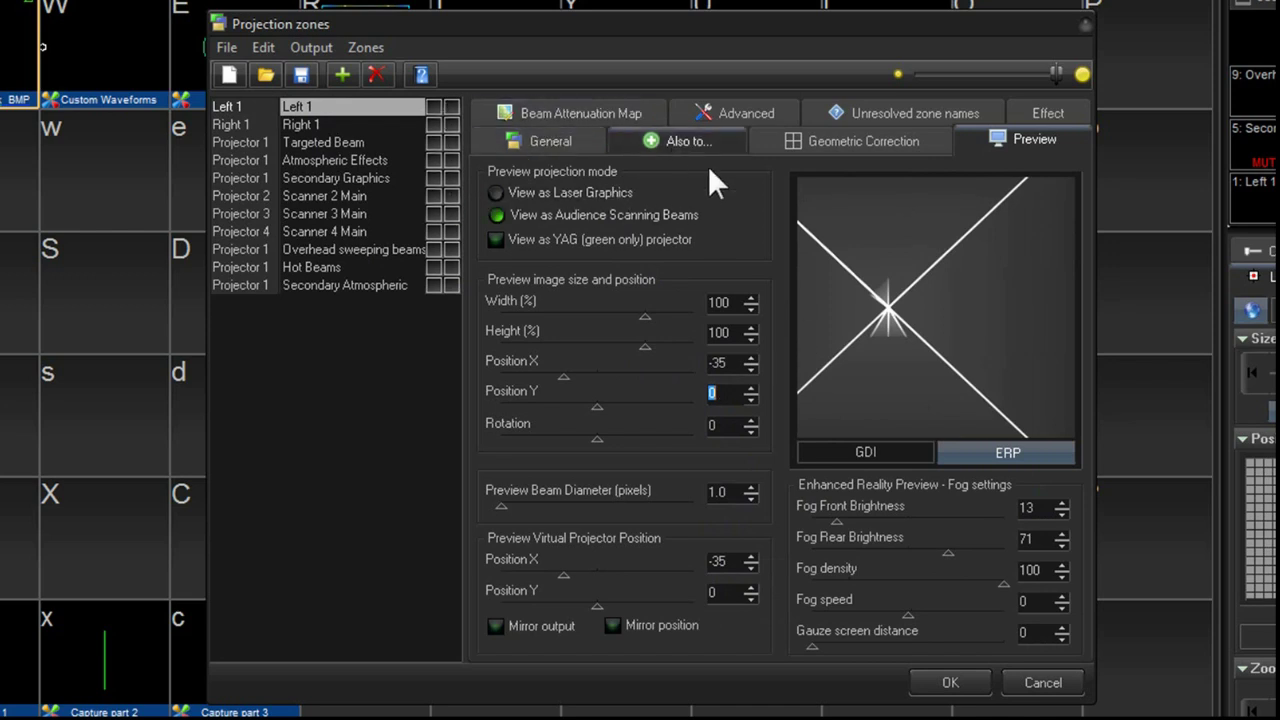
- Enable both Left 1 and Right 1 in the zone preview panel
{"action": "left_click", "coordinate": [433, 104]}
{"action": "left_click", "coordinate": [433, 124]}
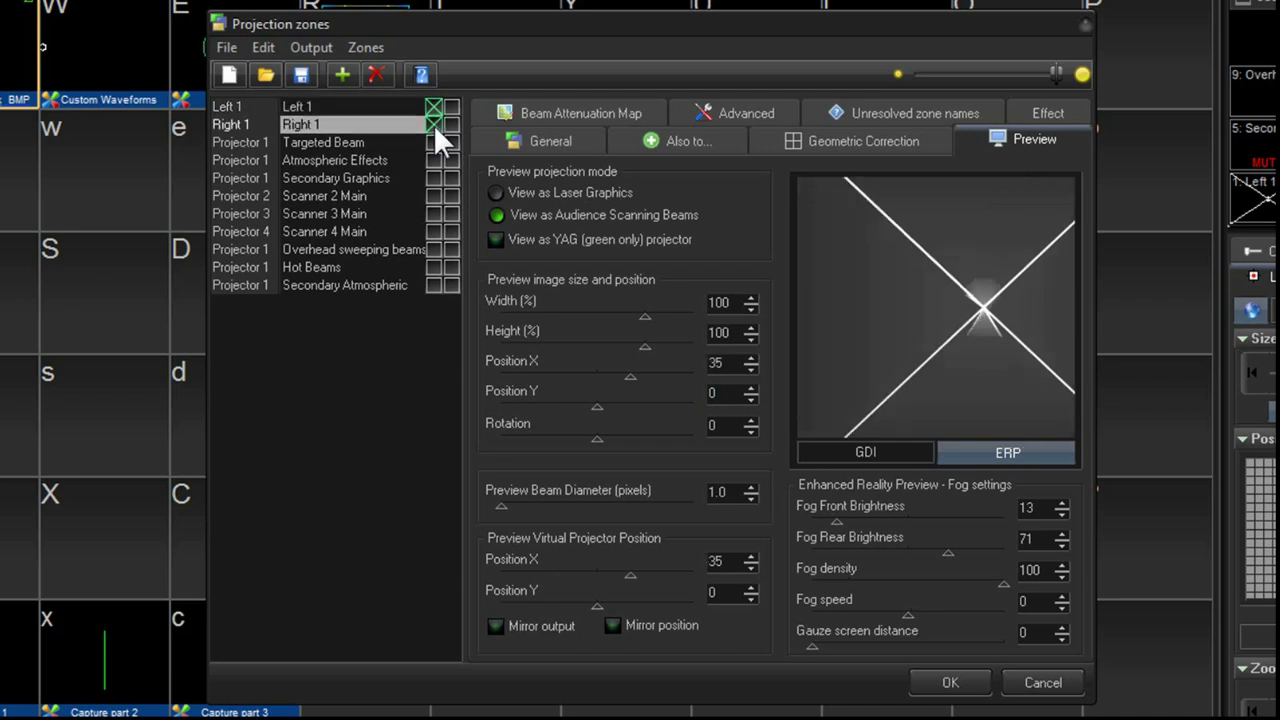
{"action": "left_click", "coordinate": [435, 123]}
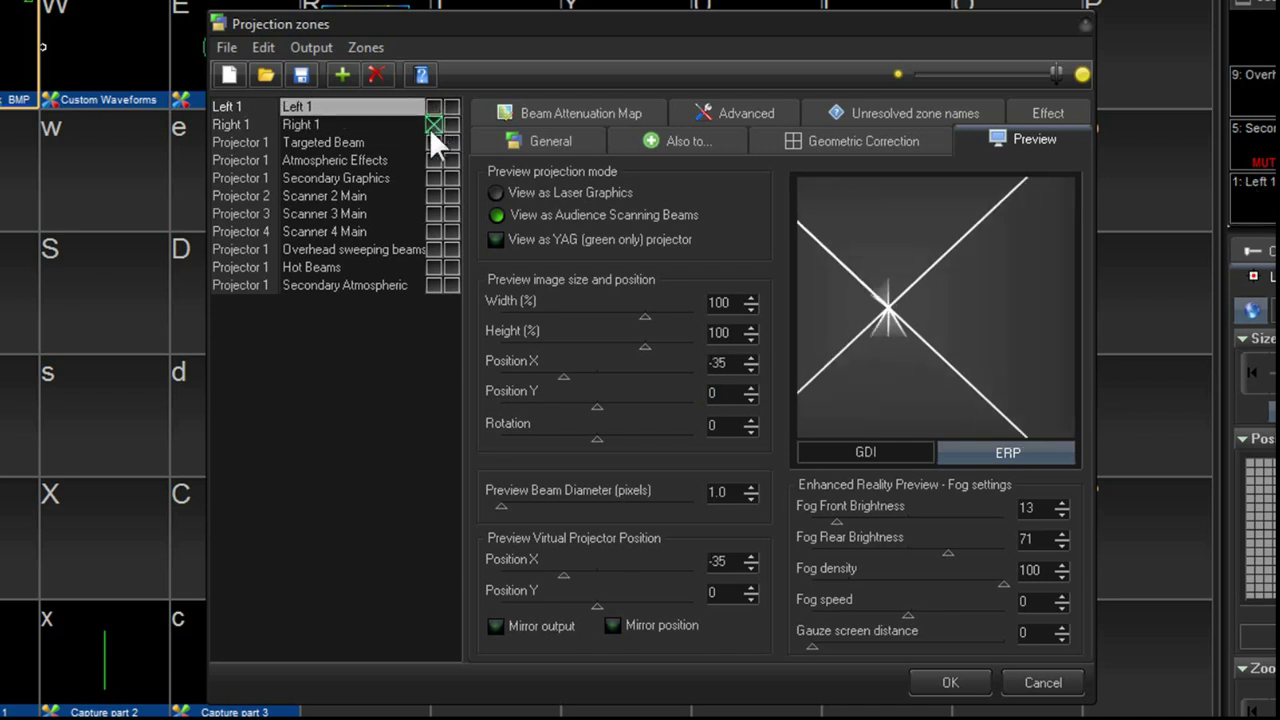
{"action": "left_click", "coordinate": [434, 107]}
{"action": "left_click", "coordinate": [434, 123]}
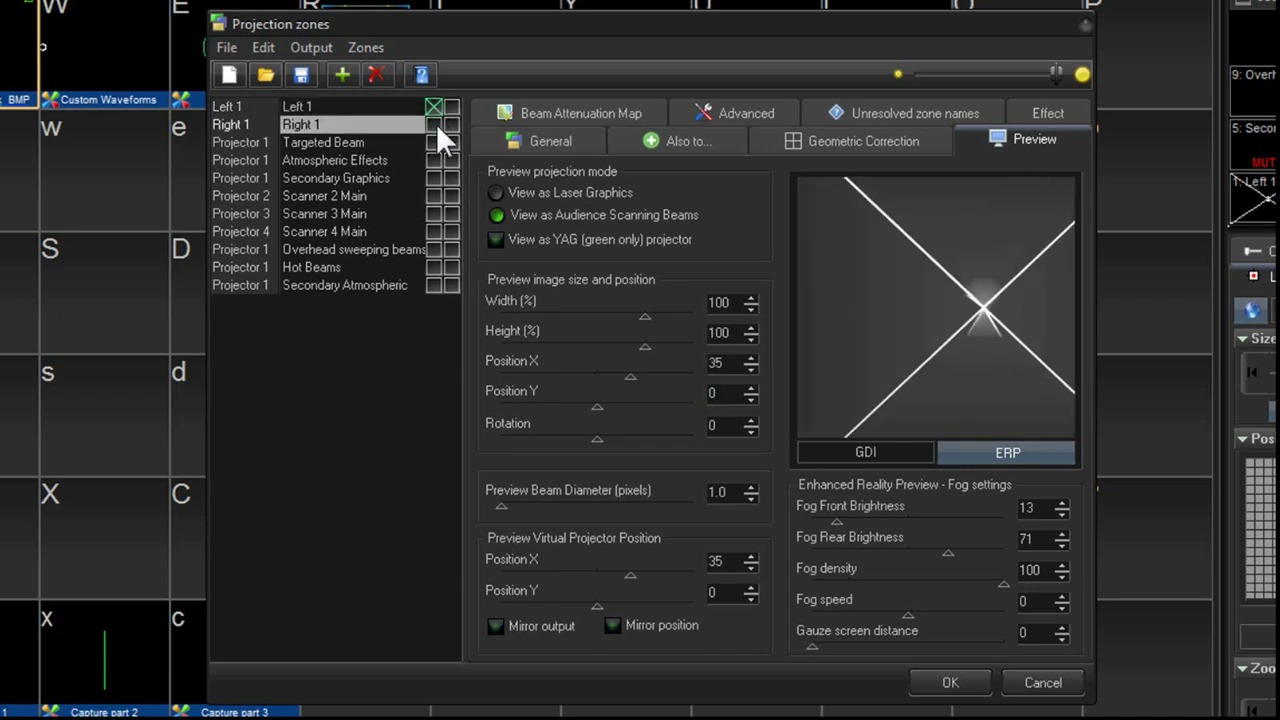
{"action": "left_click", "coordinate": [434, 107]}
{"action": "left_click", "coordinate": [434, 124]}
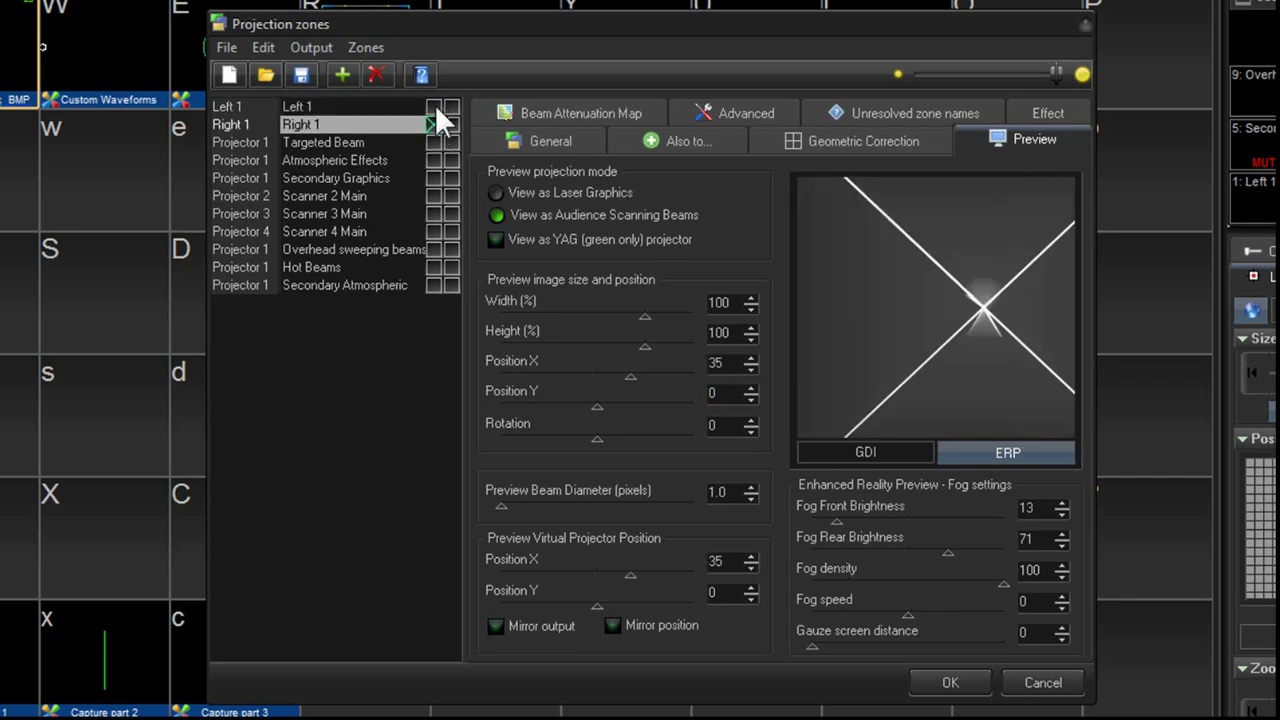